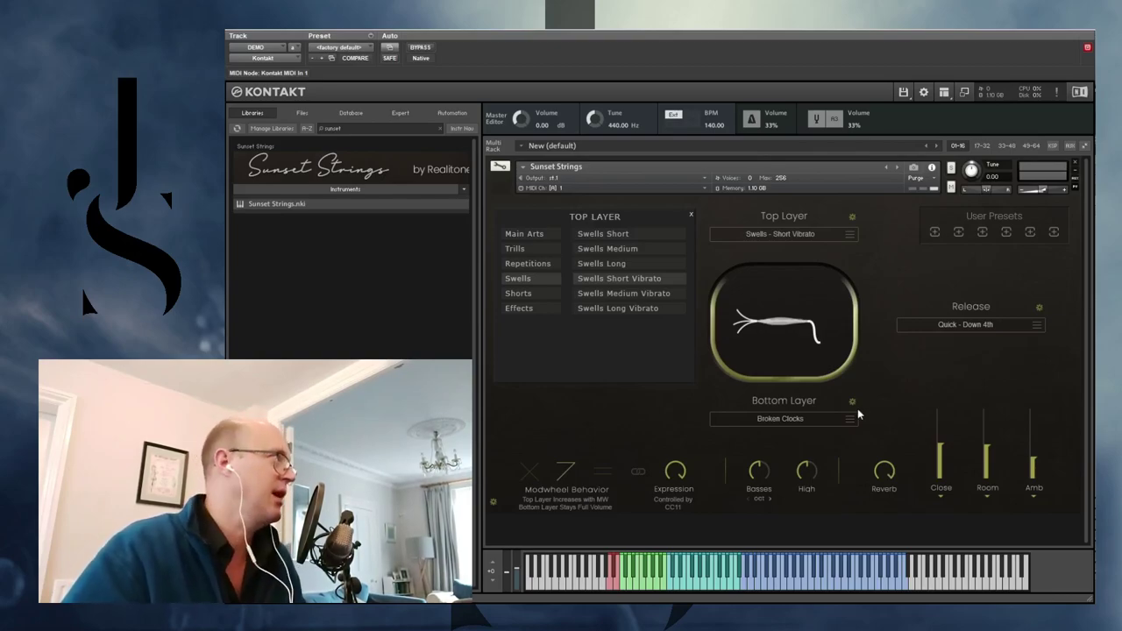
Load Nightfall.nki from the Nightfall folder into the rack, replacing the Sunset Strings instrument.
{"action": "left_click", "coordinate": [302, 113]}
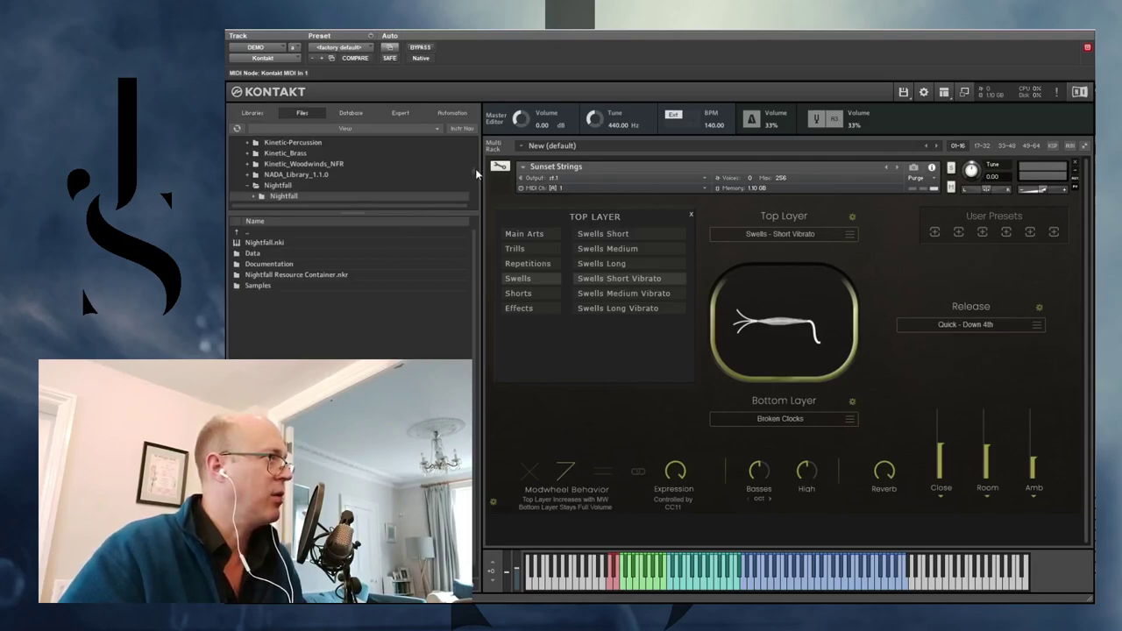
{"action": "scroll", "coordinate": [475, 168], "scroll_direction": "down", "scroll_amount": 3}
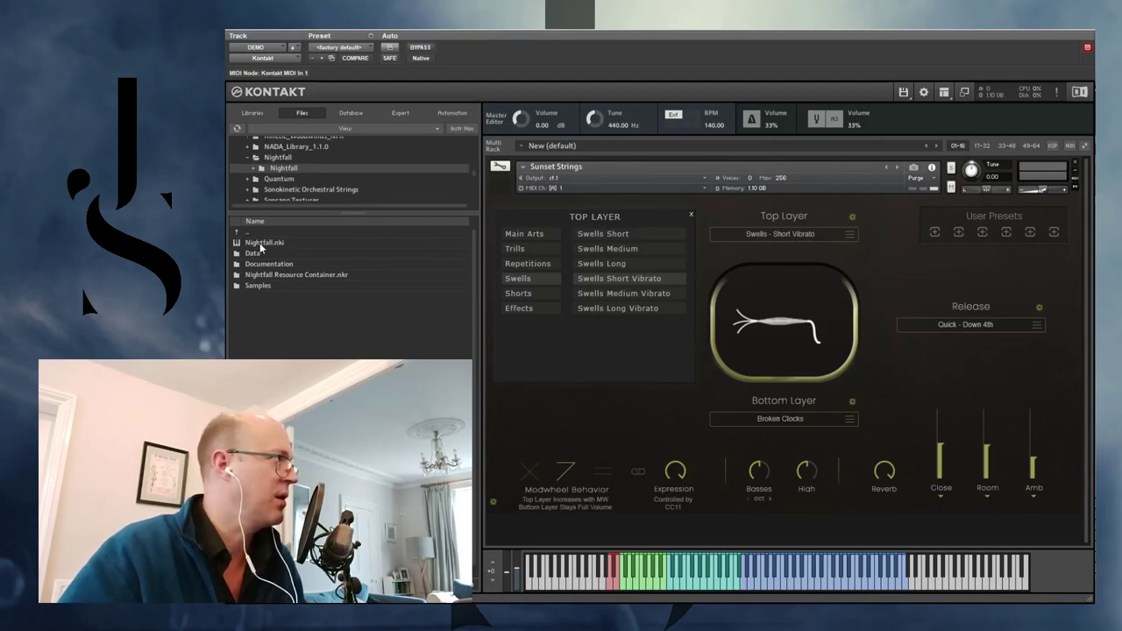
{"action": "left_click_drag", "start_coordinate": [261, 248], "coordinate": [631, 298]}
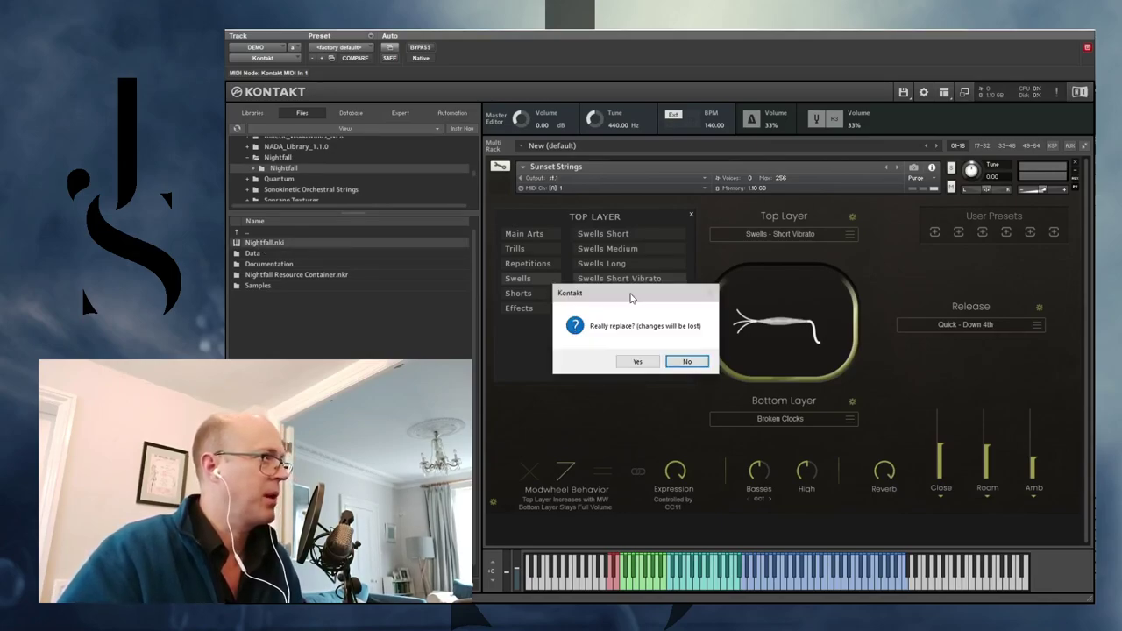
{"action": "left_click", "coordinate": [619, 360]}
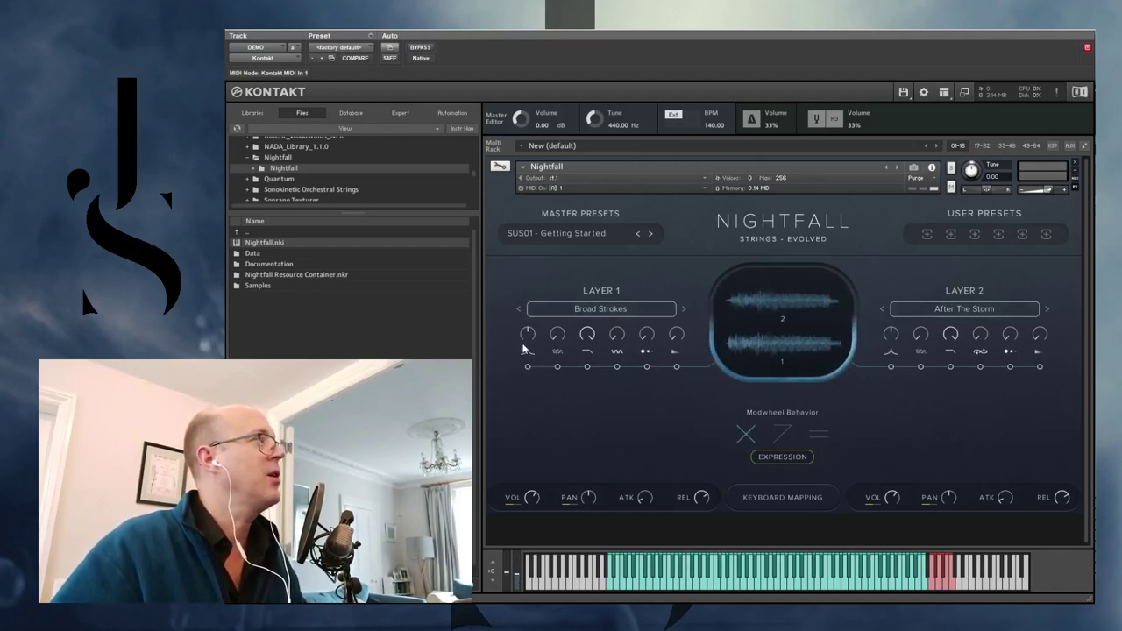
Load the master preset SUS08 - Distant Land, then switch to SUS10 - Blade Heart.
{"action": "left_click", "coordinate": [572, 235]}
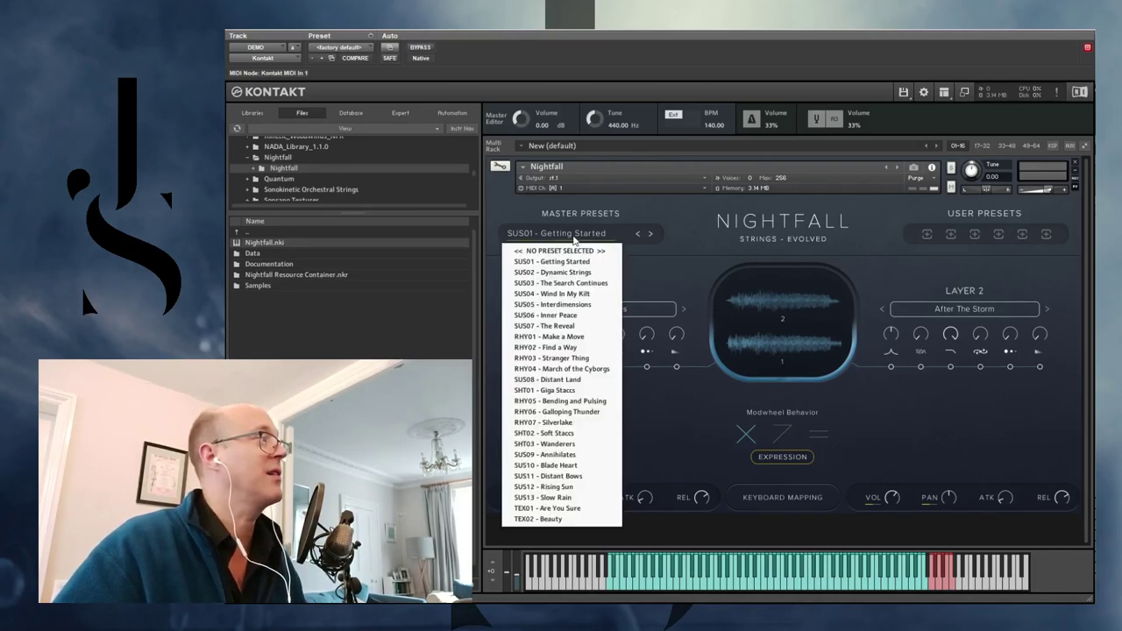
{"action": "left_click", "coordinate": [574, 378]}
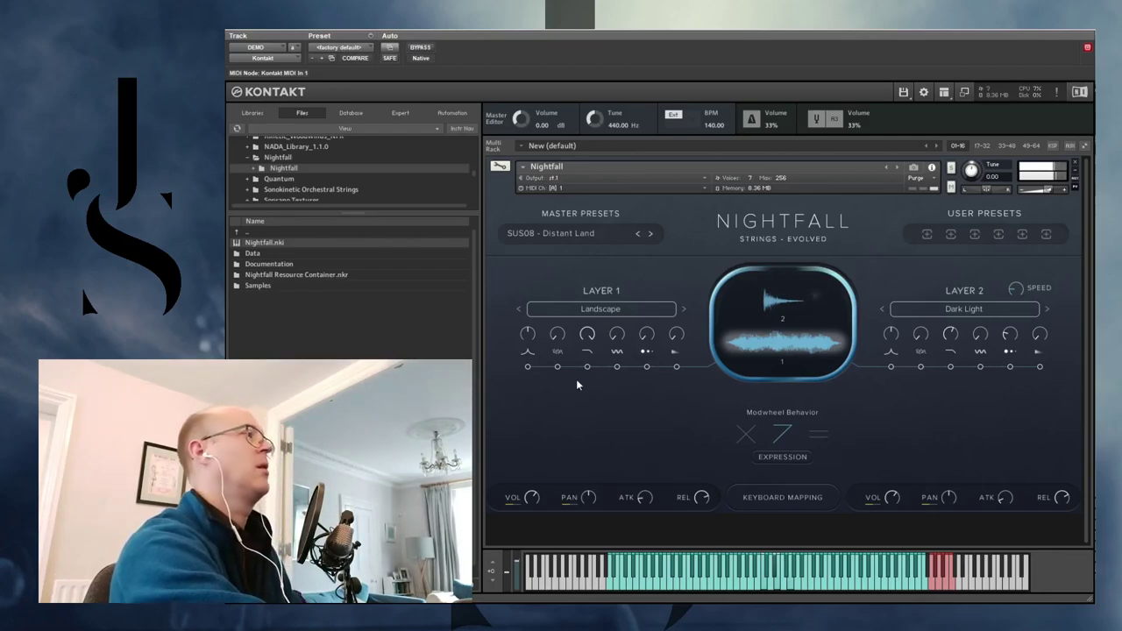
{"action": "left_click", "coordinate": [551, 233]}
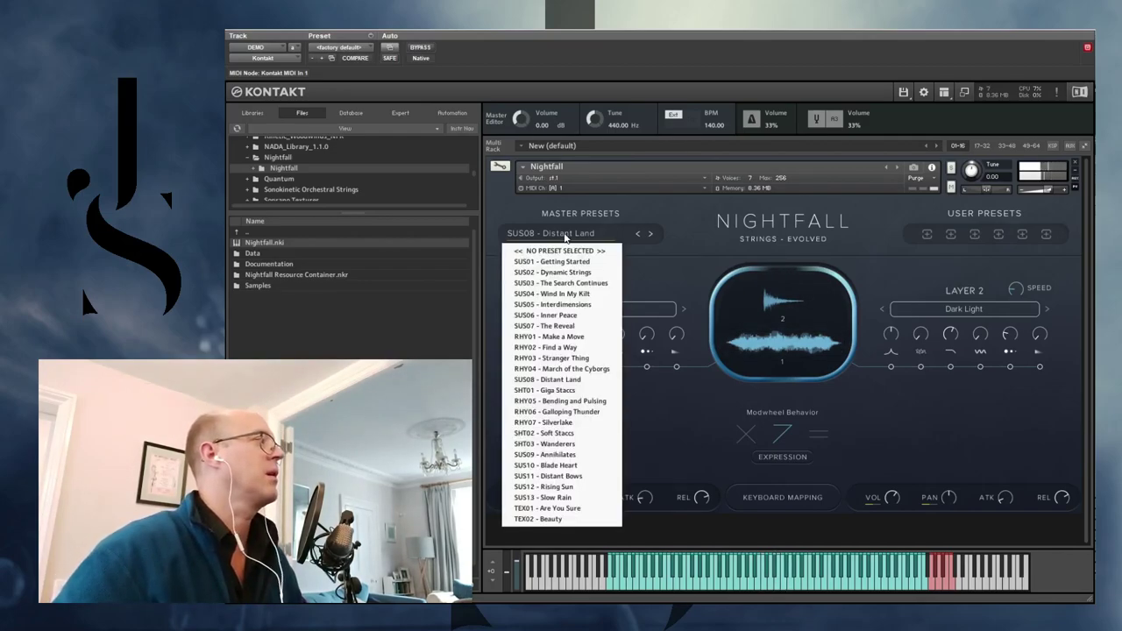
{"action": "left_click", "coordinate": [579, 465]}
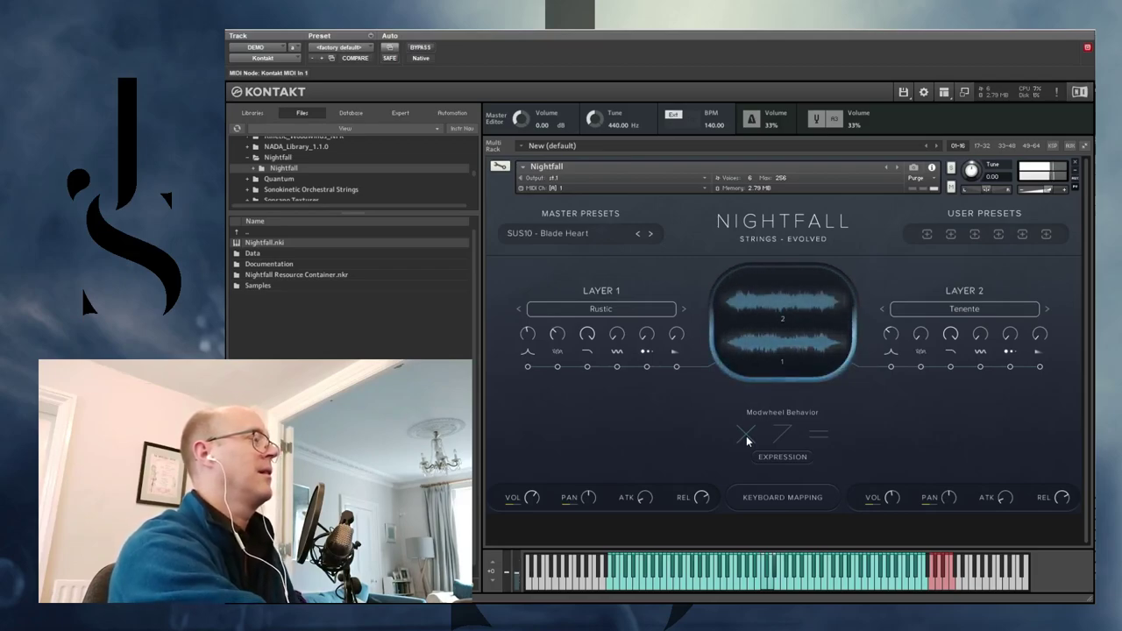
Set the modwheel behavior to crossfade and link Layer 1's tone shaper and distortion to the mod wheel.
{"action": "left_click", "coordinate": [747, 441]}
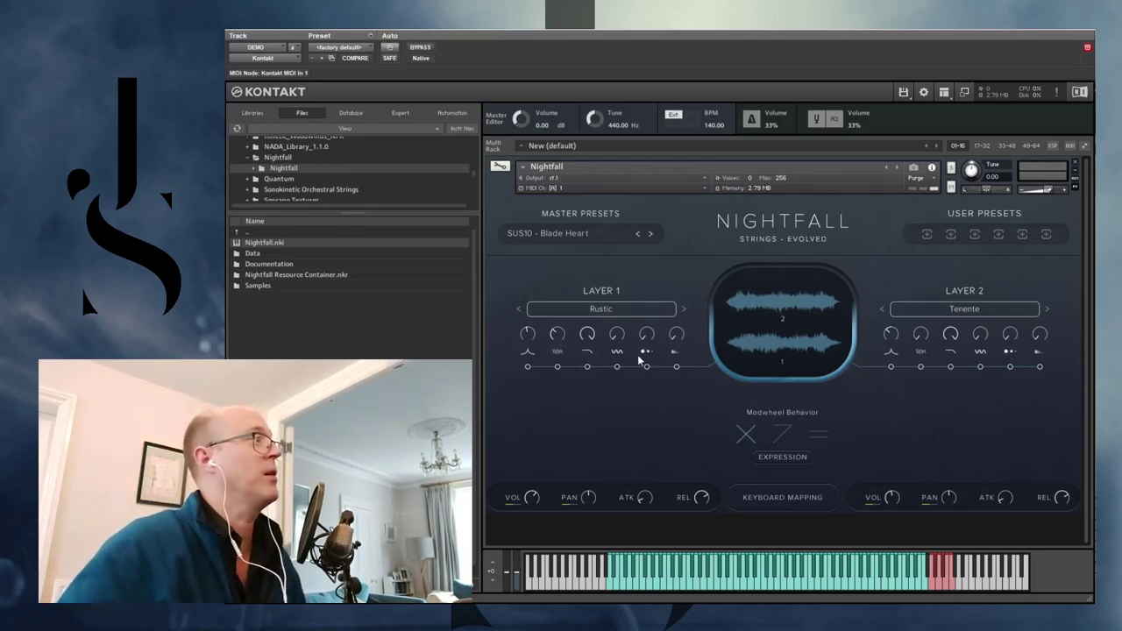
{"action": "left_click", "coordinate": [557, 368]}
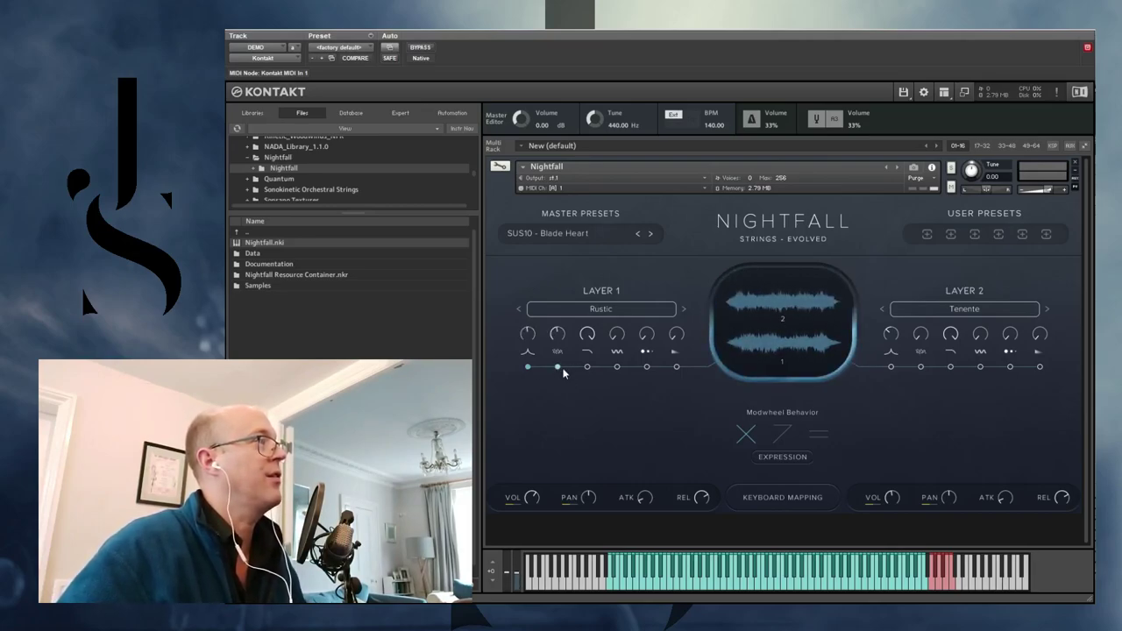
{"action": "left_click_drag", "start_coordinate": [774, 341], "coordinate": [761, 374]}
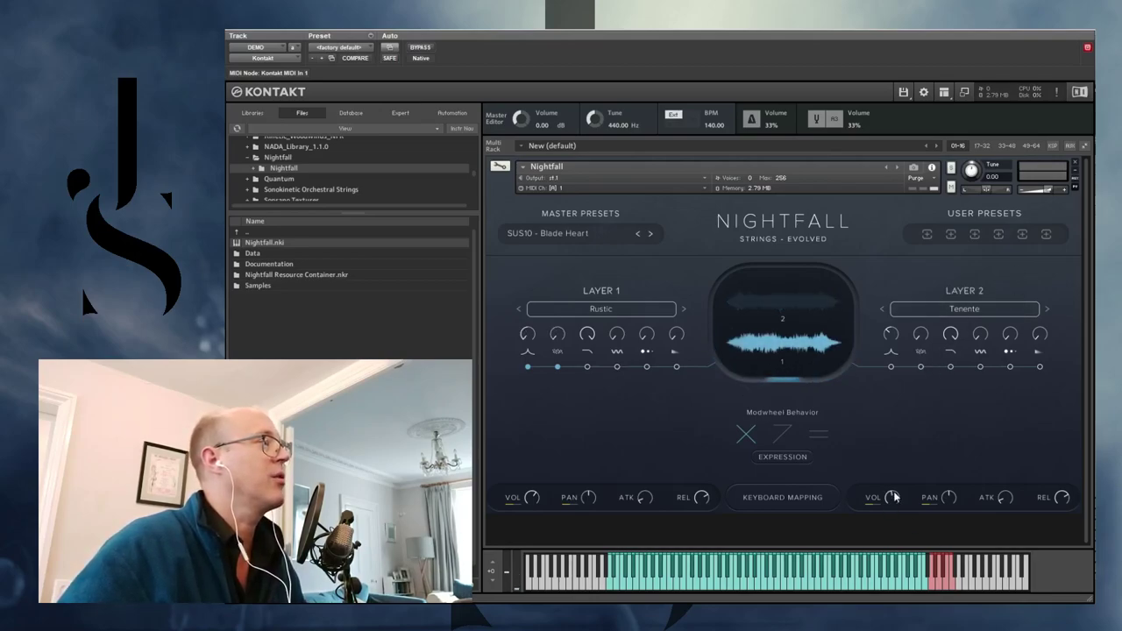
Turn down Layer 2's volume and set the frequency of Layer 1's Tone Shaper to 3.6k Hz.
{"action": "left_click_drag", "start_coordinate": [894, 497], "coordinate": [894, 588]}
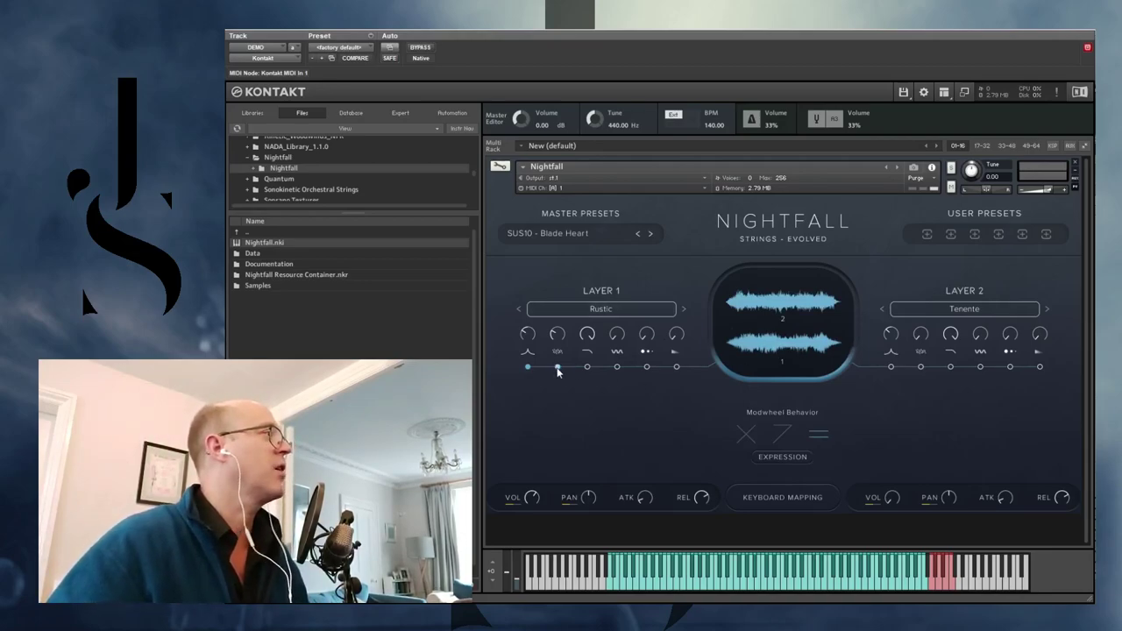
{"action": "left_click", "coordinate": [527, 353]}
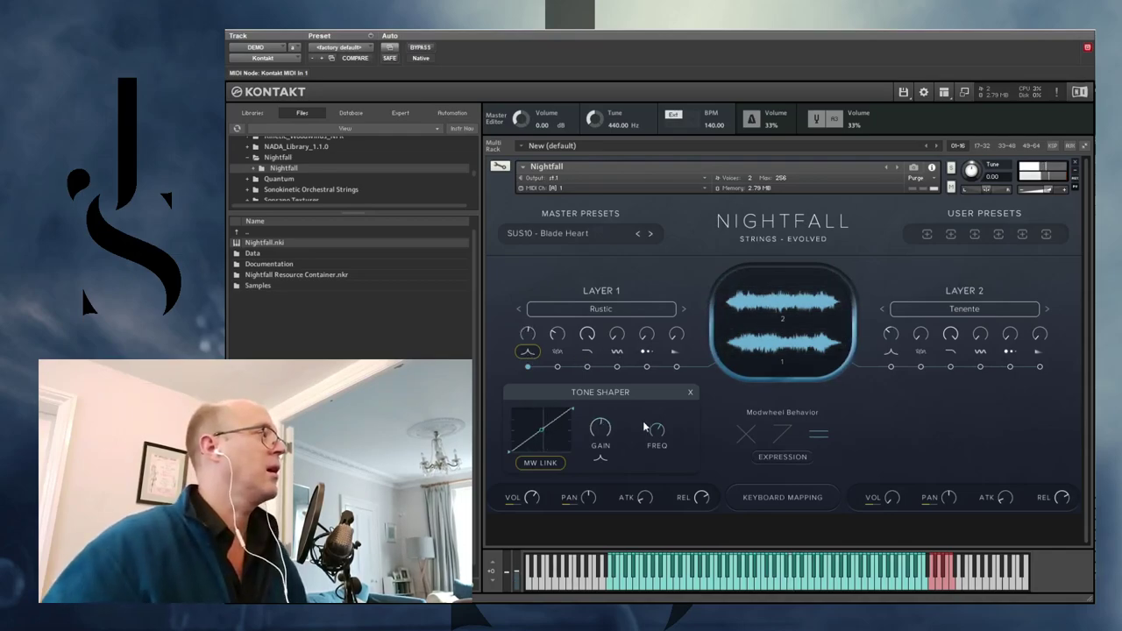
{"action": "mouse_move", "coordinate": [662, 419]}
{"action": "left_click_drag", "start_coordinate": [662, 419], "coordinate": [663, 412]}
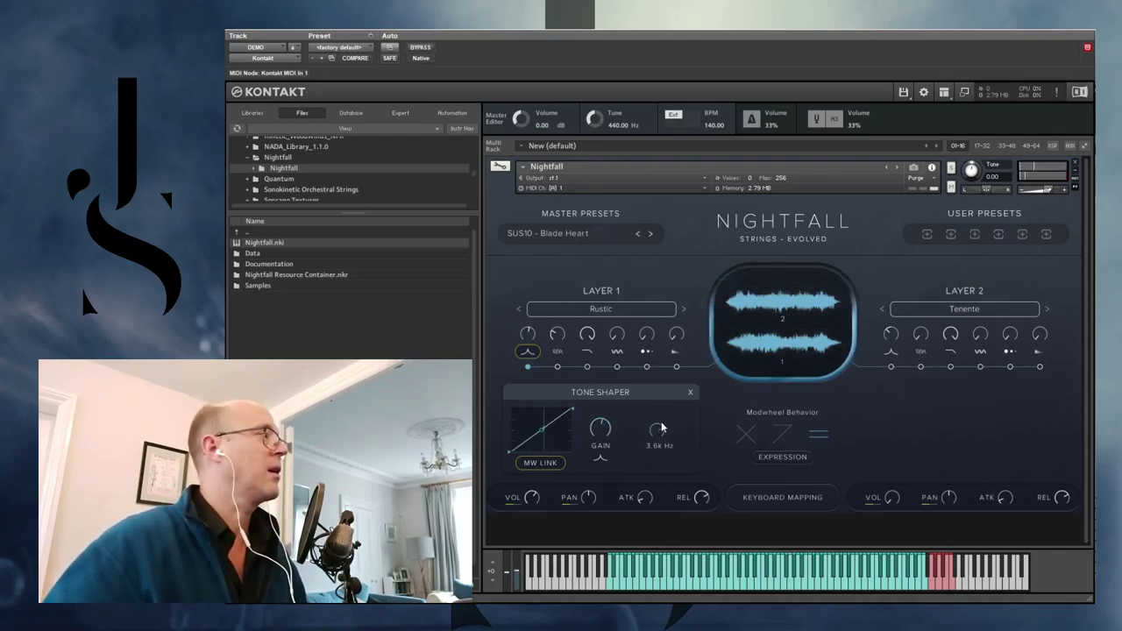
Link Layer 1's distortion to the mod wheel and set the distortion type to 1.
{"action": "left_click", "coordinate": [555, 352]}
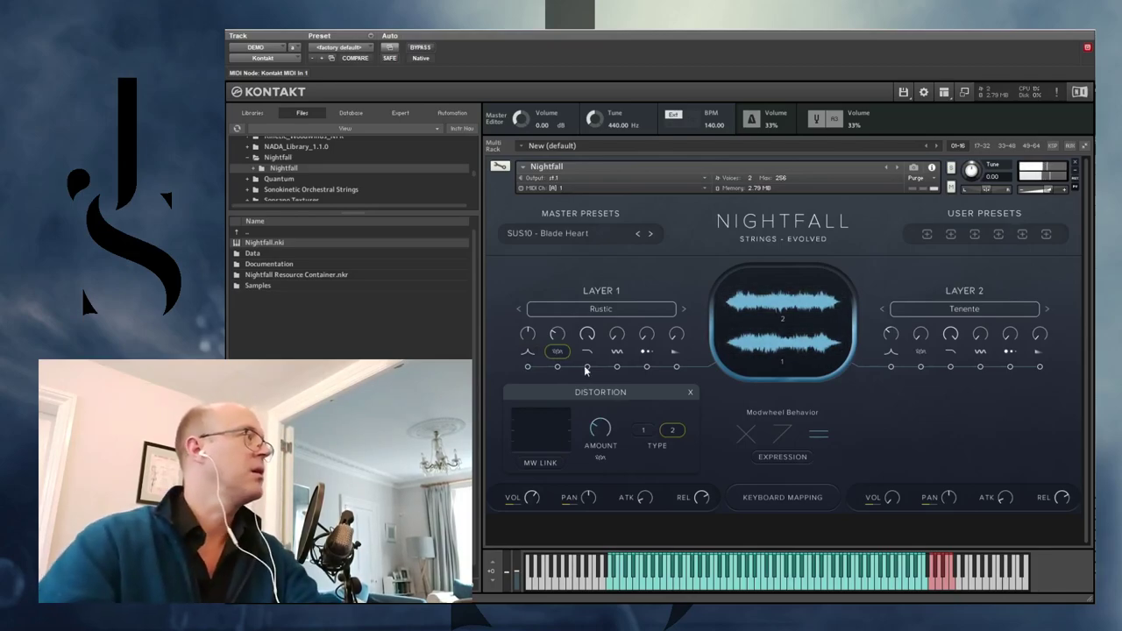
{"action": "left_click", "coordinate": [557, 367]}
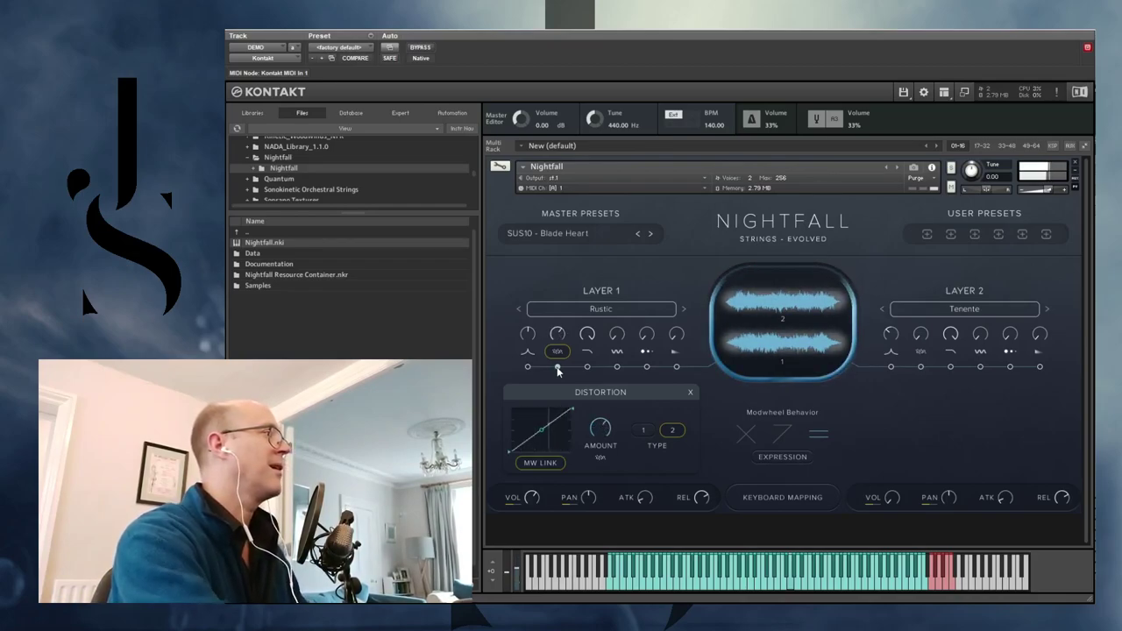
{"action": "left_click", "coordinate": [644, 430]}
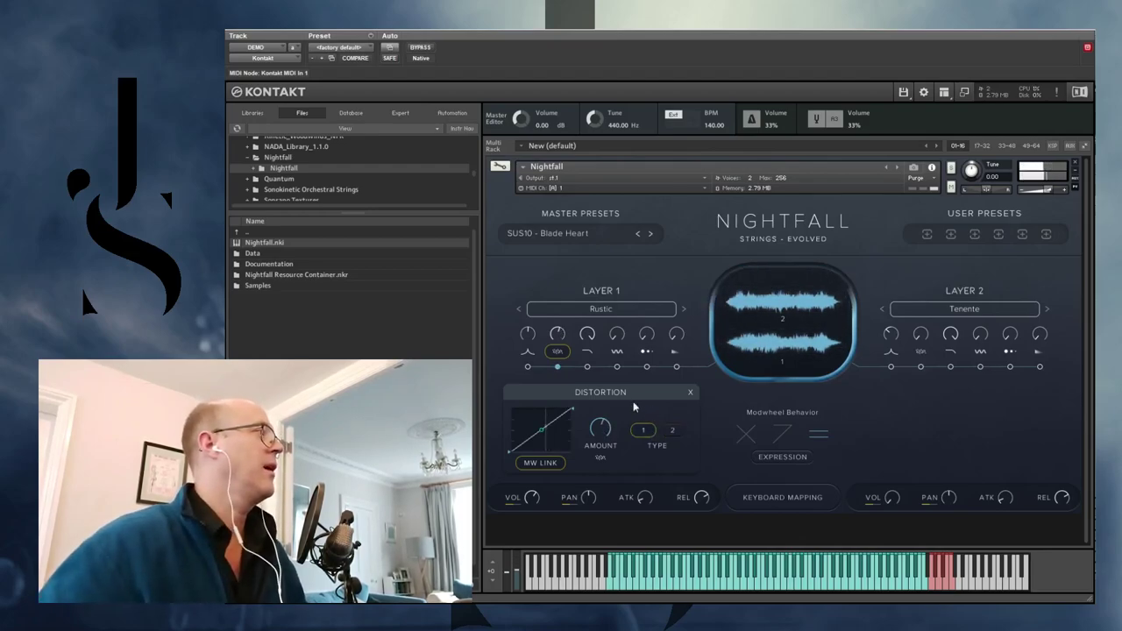
Link Layer 1's filter, motion, delay and reverb to the mod wheel one after another to try each effect.
{"action": "left_click", "coordinate": [589, 366]}
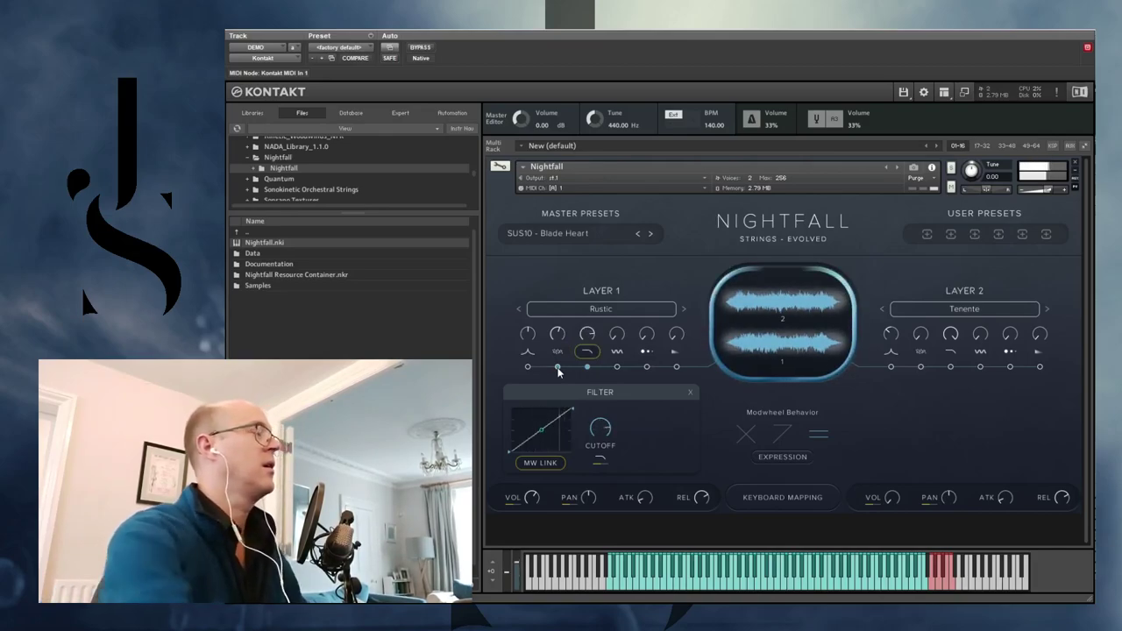
{"action": "left_click", "coordinate": [613, 355]}
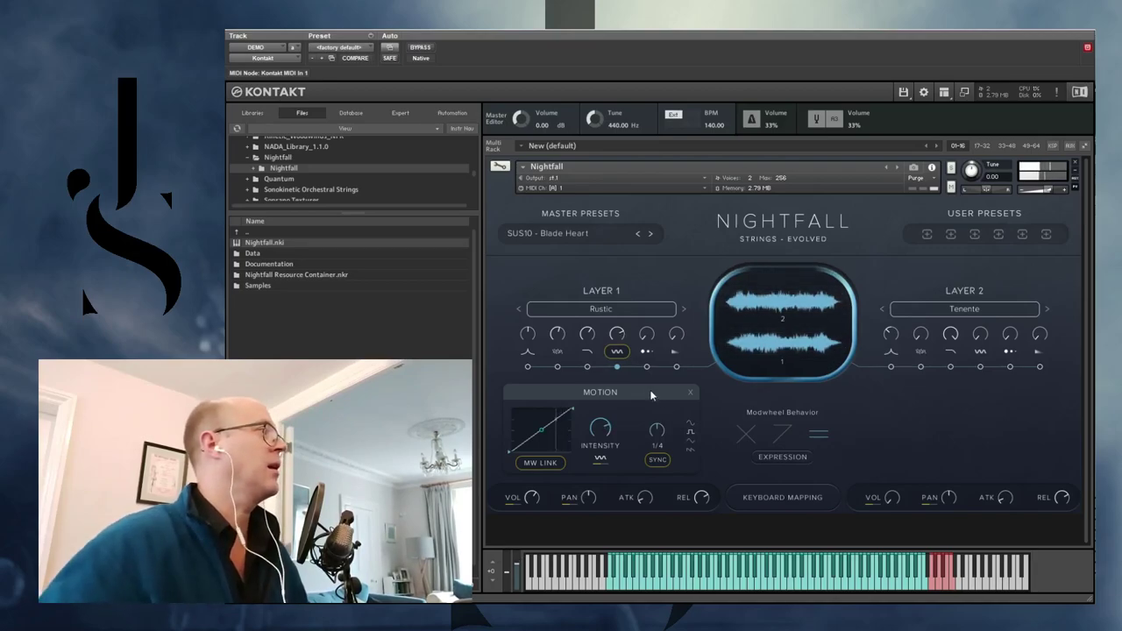
{"action": "left_click", "coordinate": [646, 353]}
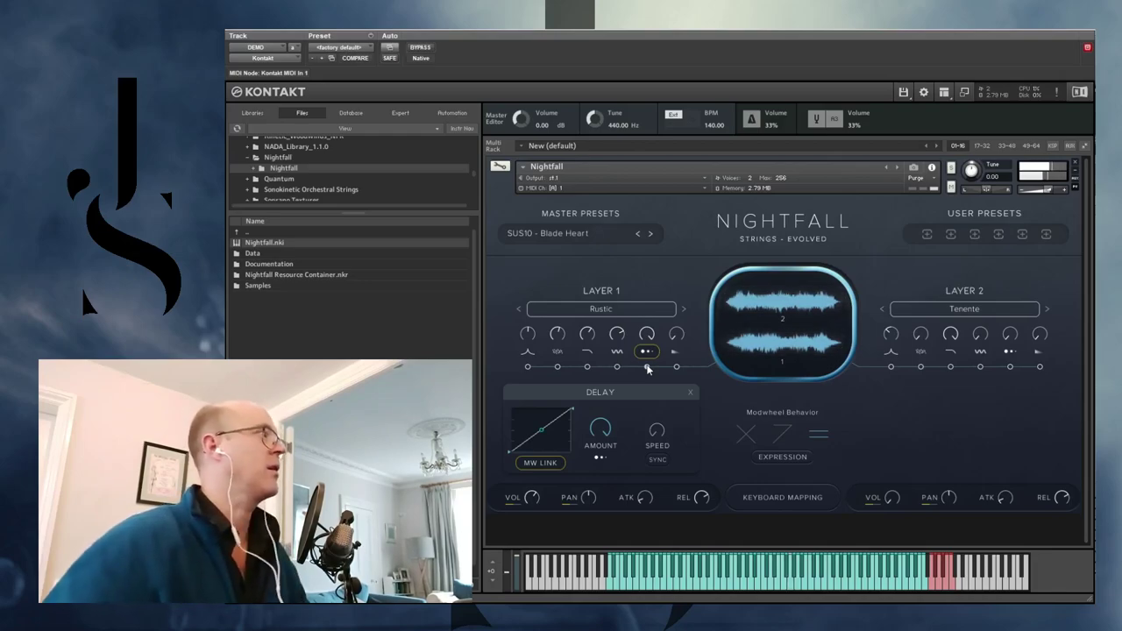
{"action": "left_click", "coordinate": [676, 359]}
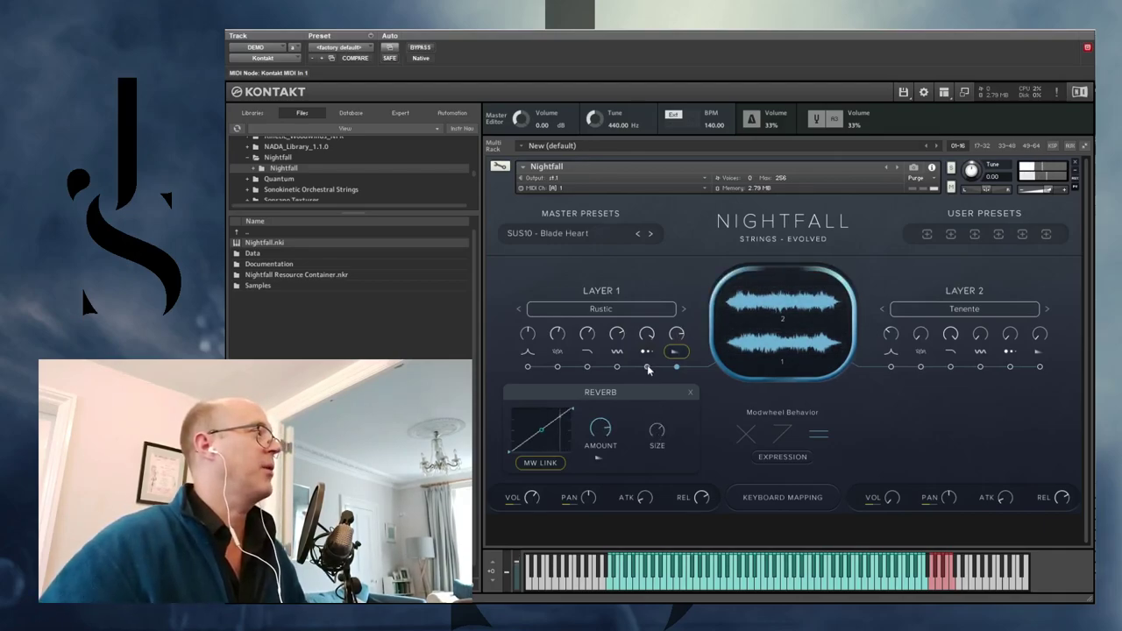
Link all six Layer 1 effects to the mod wheel together and close the Reverb settings.
{"action": "left_click", "coordinate": [647, 366]}
{"action": "left_click", "coordinate": [617, 366]}
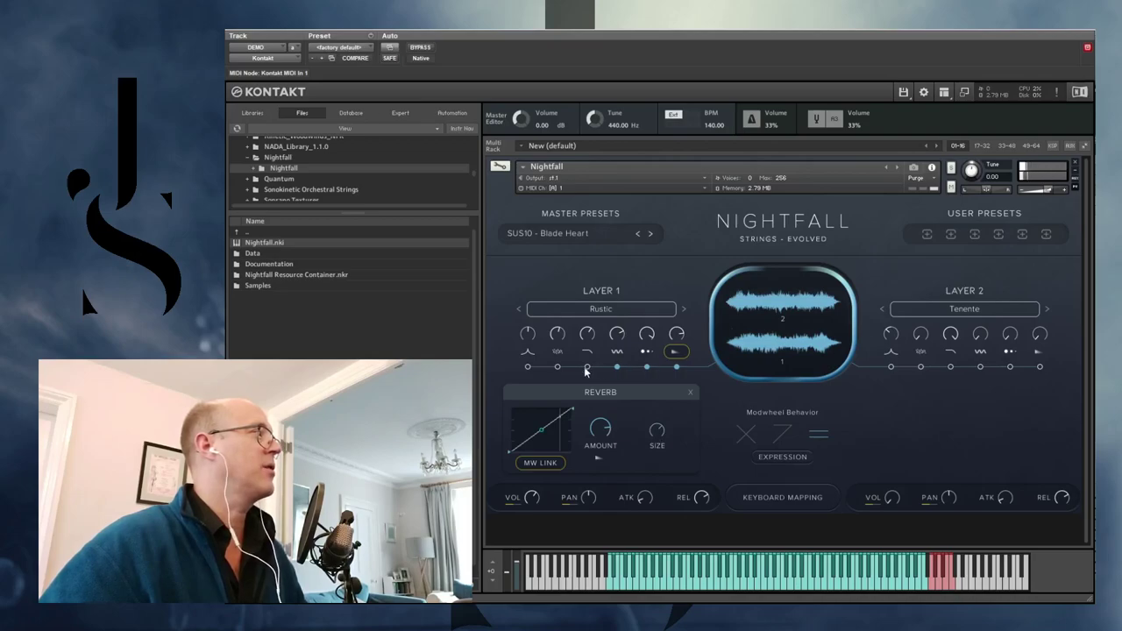
{"action": "left_click", "coordinate": [557, 367]}
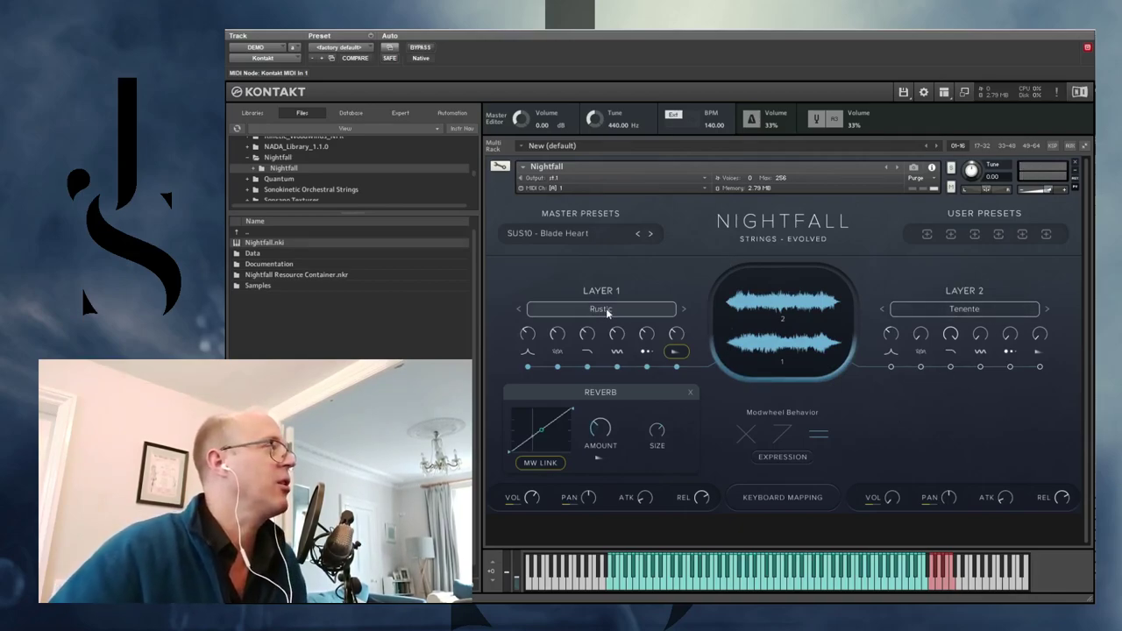
{"action": "left_click", "coordinate": [691, 392]}
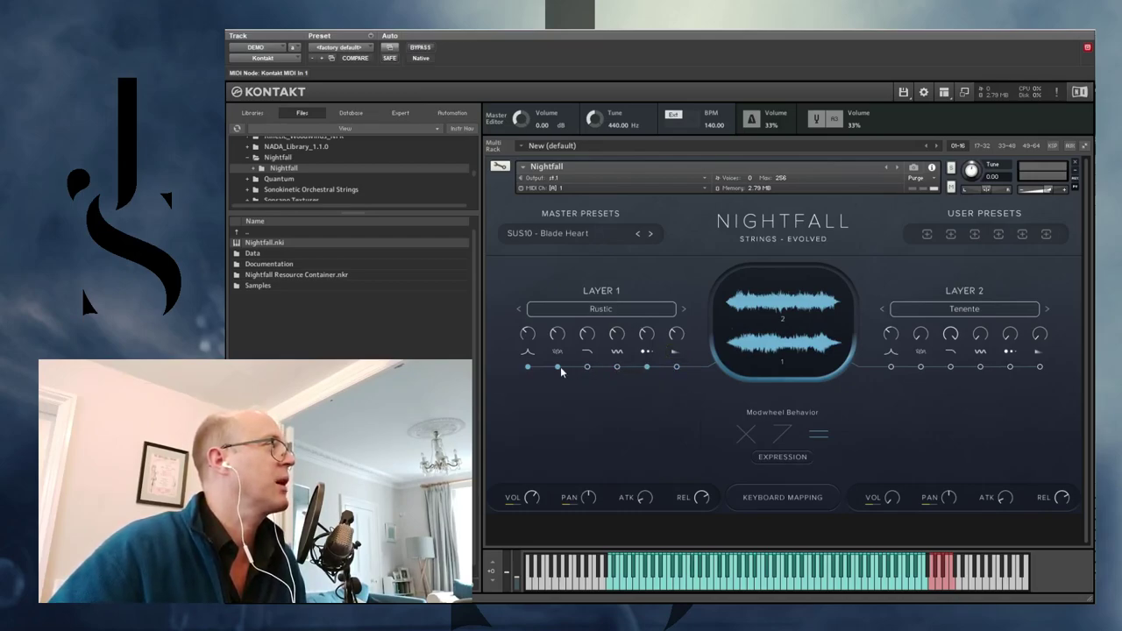
Try the Signatures hooks Mechanical Mammoth and 'Gression as Layer 1's articulation.
{"action": "left_click", "coordinate": [587, 310]}
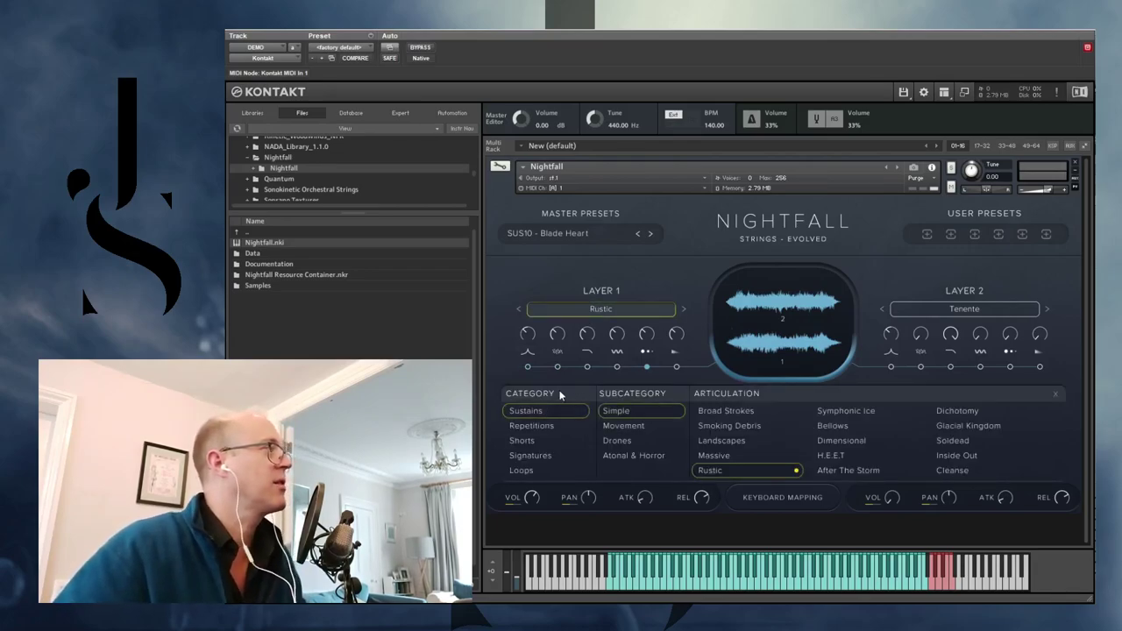
{"action": "left_click", "coordinate": [538, 454]}
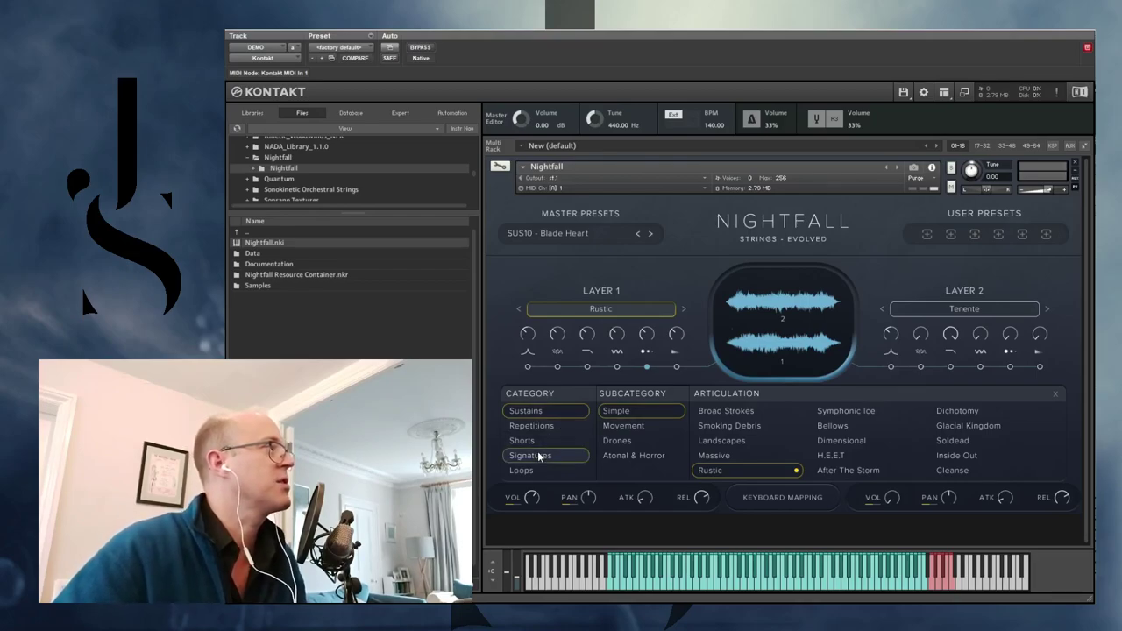
{"action": "left_click", "coordinate": [621, 413]}
{"action": "left_click", "coordinate": [743, 410]}
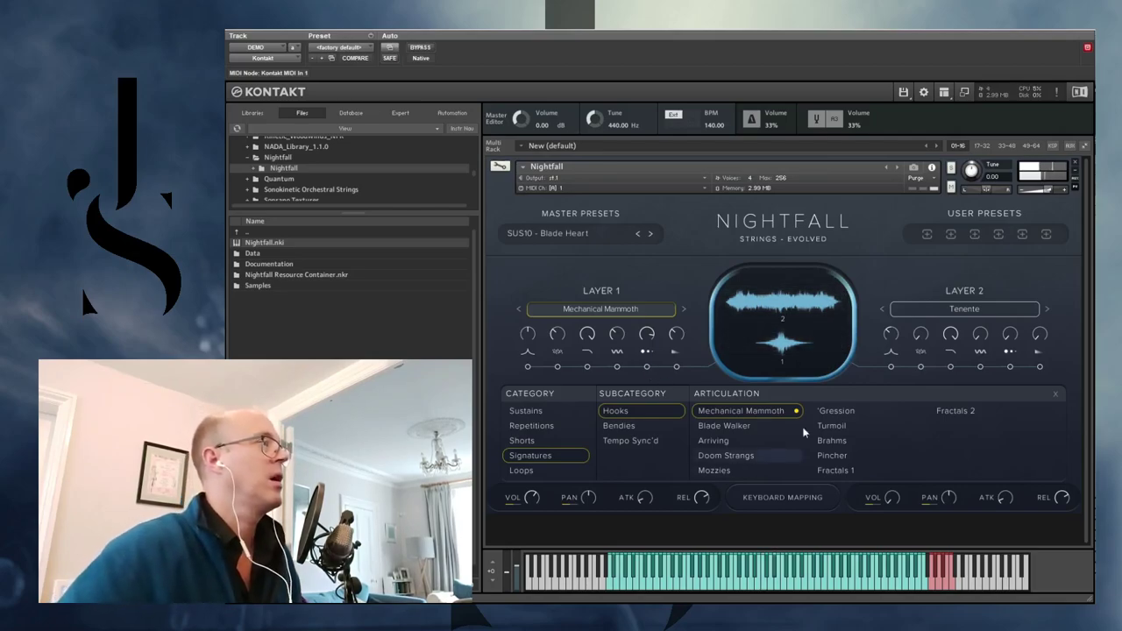
{"action": "left_click", "coordinate": [851, 411]}
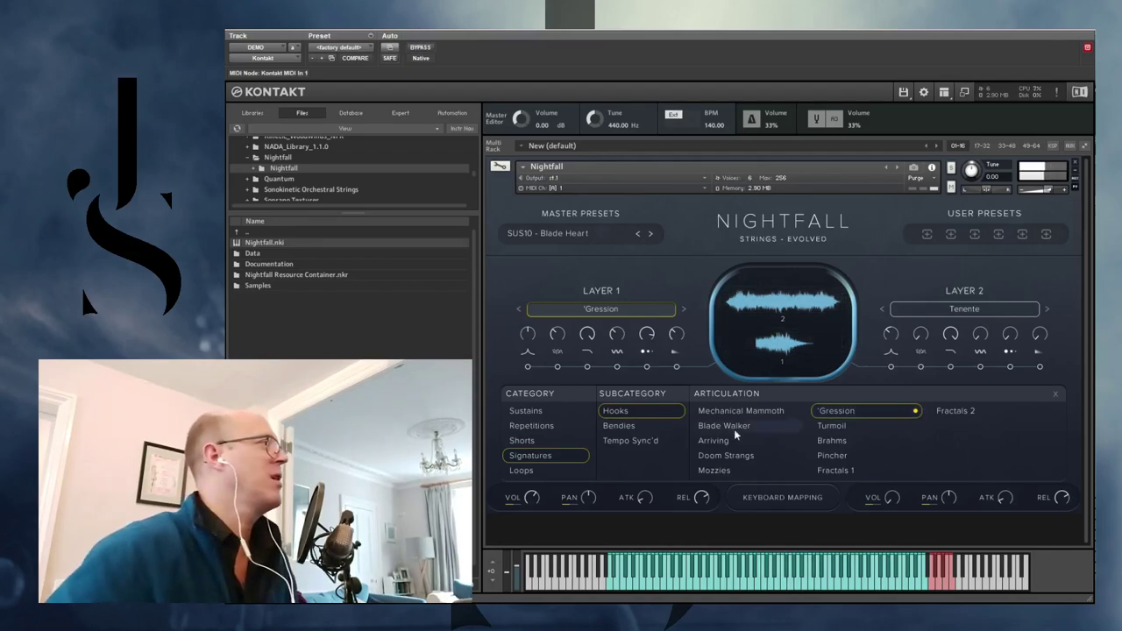
Try Sequence 02 from the Loops category's Sequences as Layer 1's articulation.
{"action": "left_click", "coordinate": [572, 471]}
{"action": "left_click", "coordinate": [625, 426]}
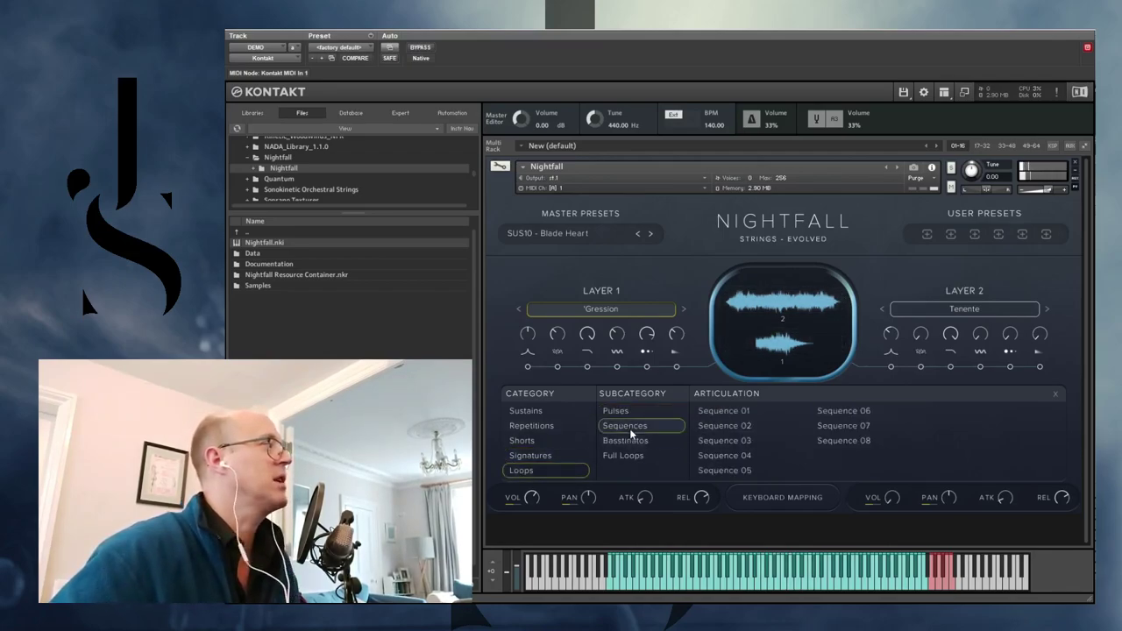
{"action": "left_click", "coordinate": [733, 427]}
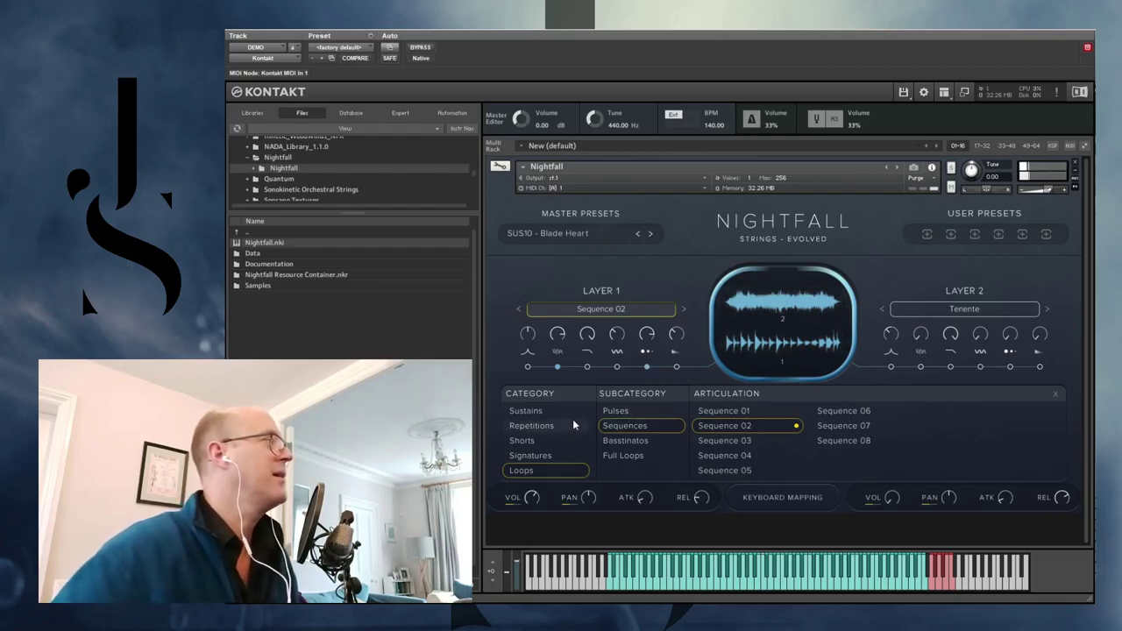
Load the evolved repetition Swamp into Layer 1, then switch the layer to Tubes.
{"action": "left_click", "coordinate": [530, 452]}
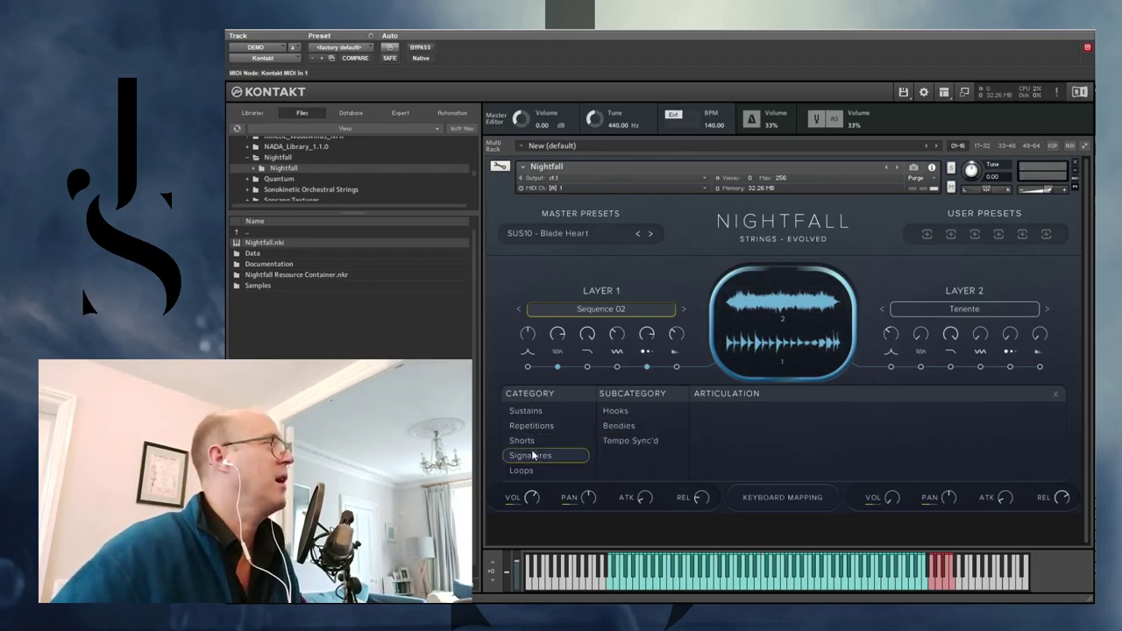
{"action": "left_click", "coordinate": [529, 426]}
{"action": "left_click", "coordinate": [603, 426]}
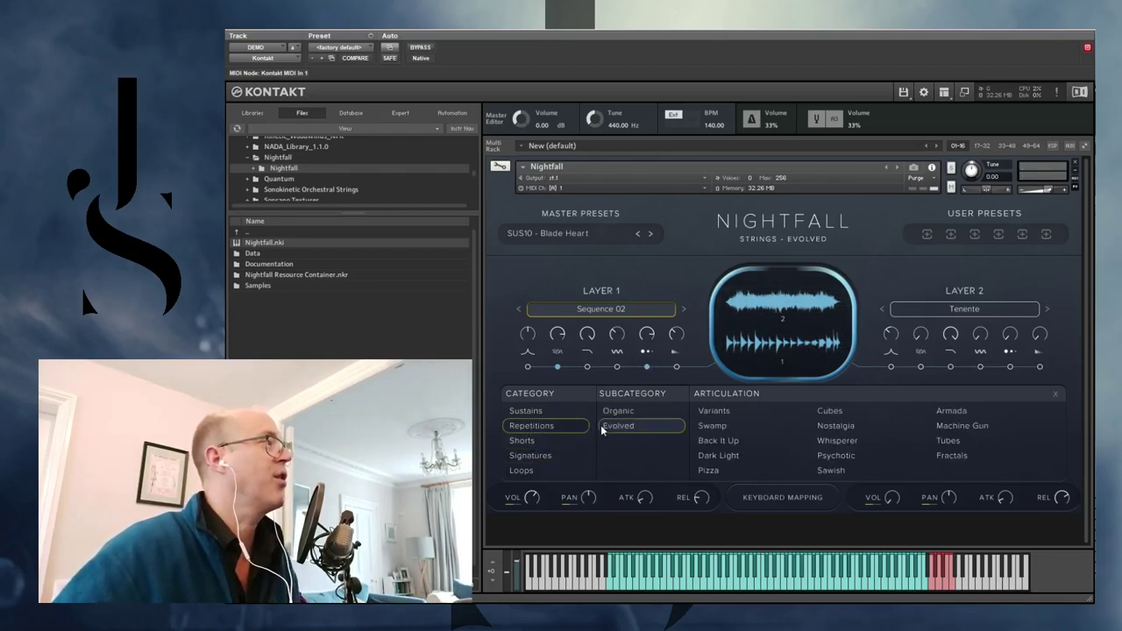
{"action": "left_click", "coordinate": [712, 427]}
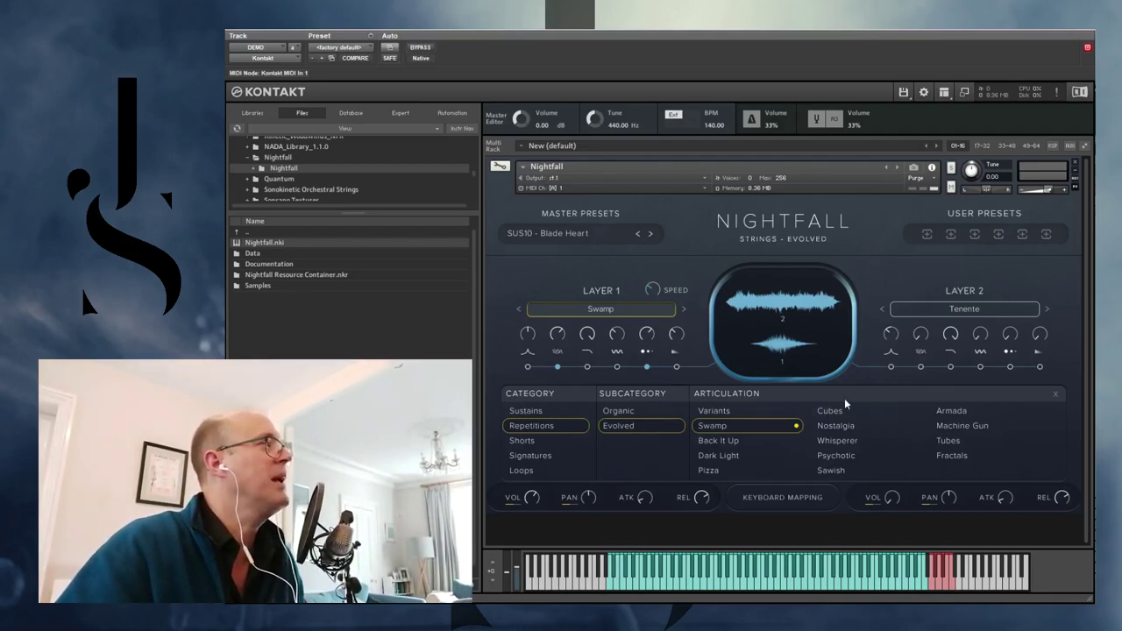
{"action": "left_click", "coordinate": [953, 441]}
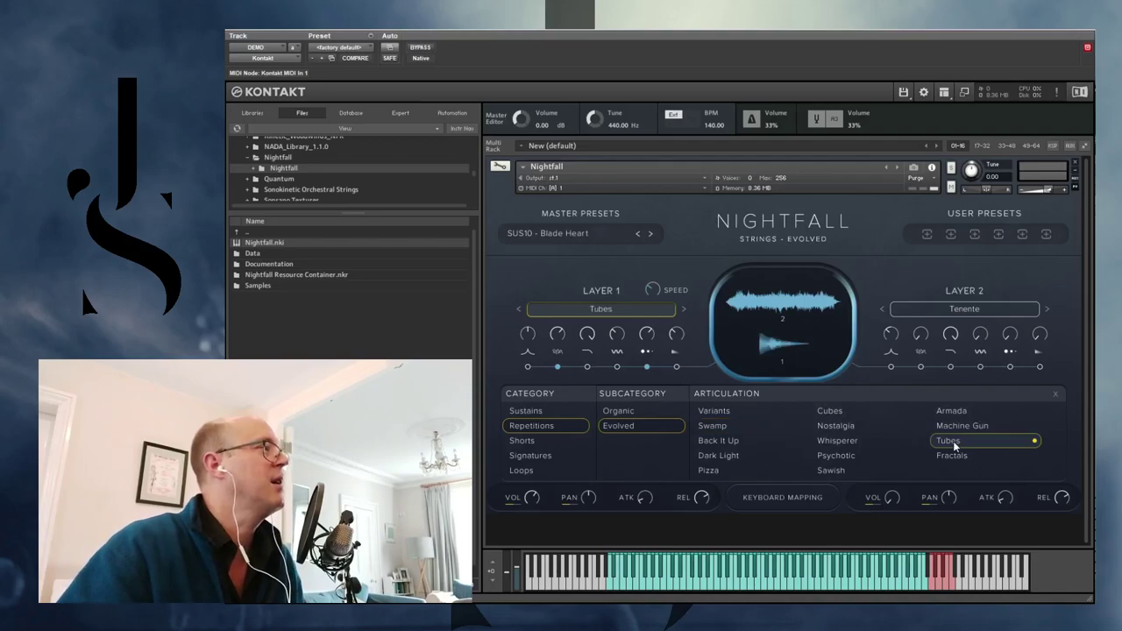
Set Layer 2's articulation to Pluck Swarm from the Movement sustains.
{"action": "left_click", "coordinate": [981, 308]}
{"action": "left_click", "coordinate": [846, 441]}
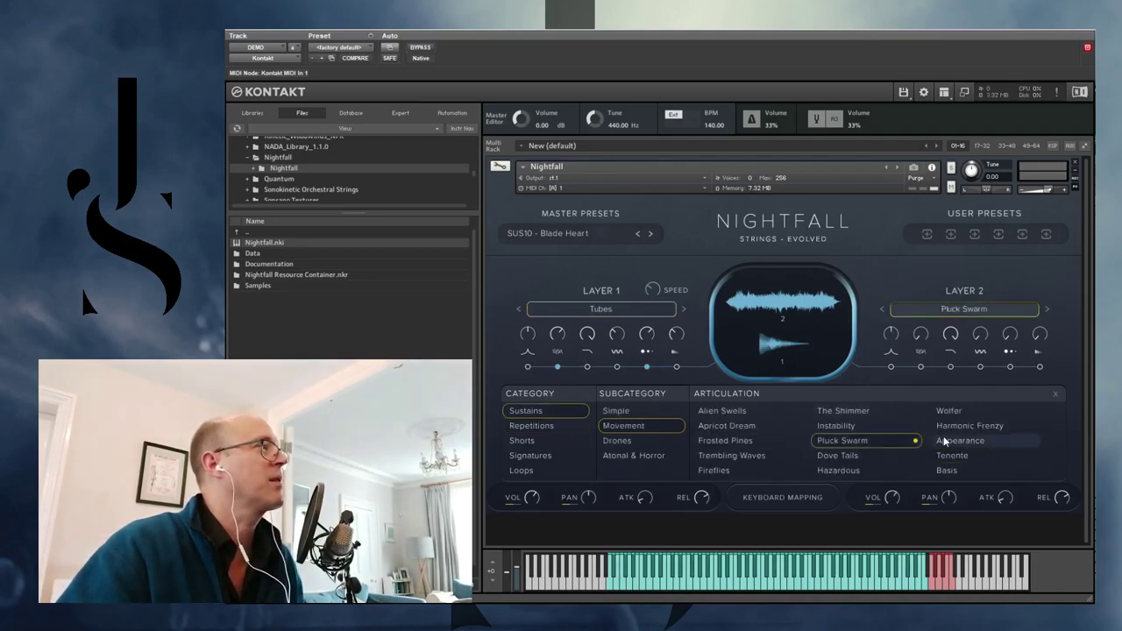
Set Layer 2's articulation to Knuckles from the Drones sustains and close the articulation browser.
{"action": "left_click", "coordinate": [631, 440]}
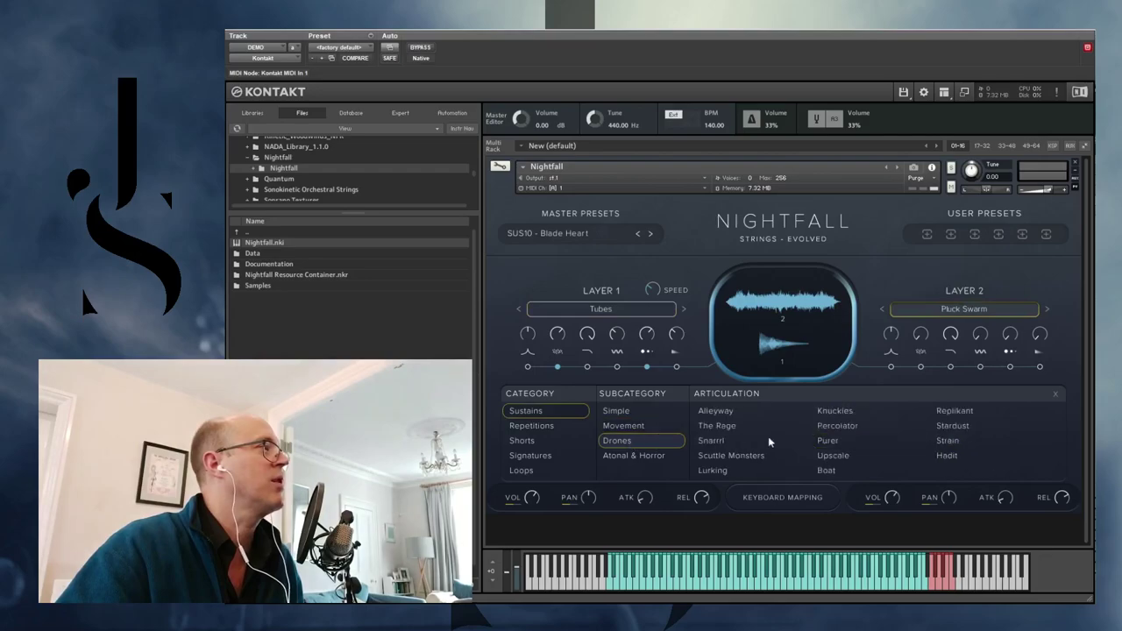
{"action": "left_click", "coordinate": [834, 412]}
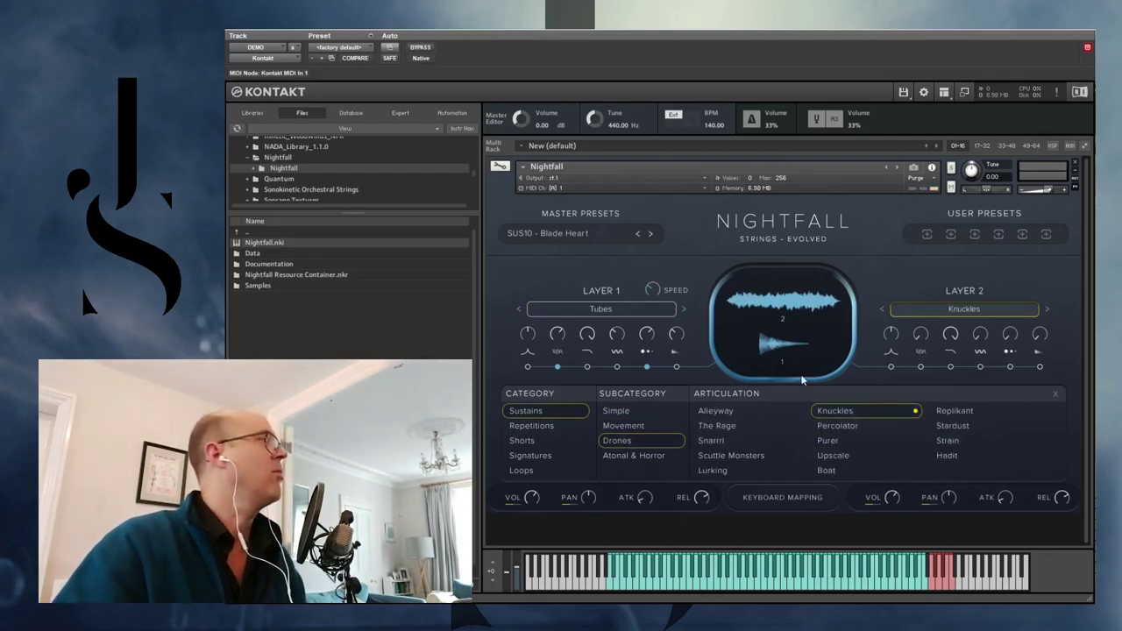
{"action": "left_click", "coordinate": [1056, 395]}
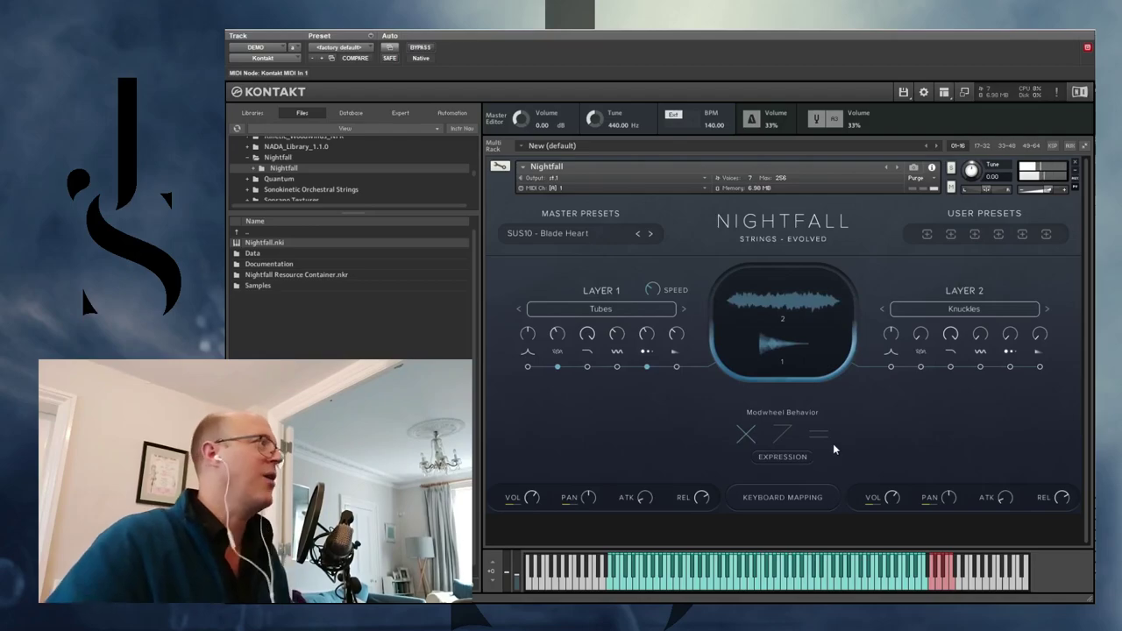
Load the master preset TEX01 - Are You Sure and raise the lower limit of Layer 2's key range in the keyboard mapping.
{"action": "left_click", "coordinate": [544, 234]}
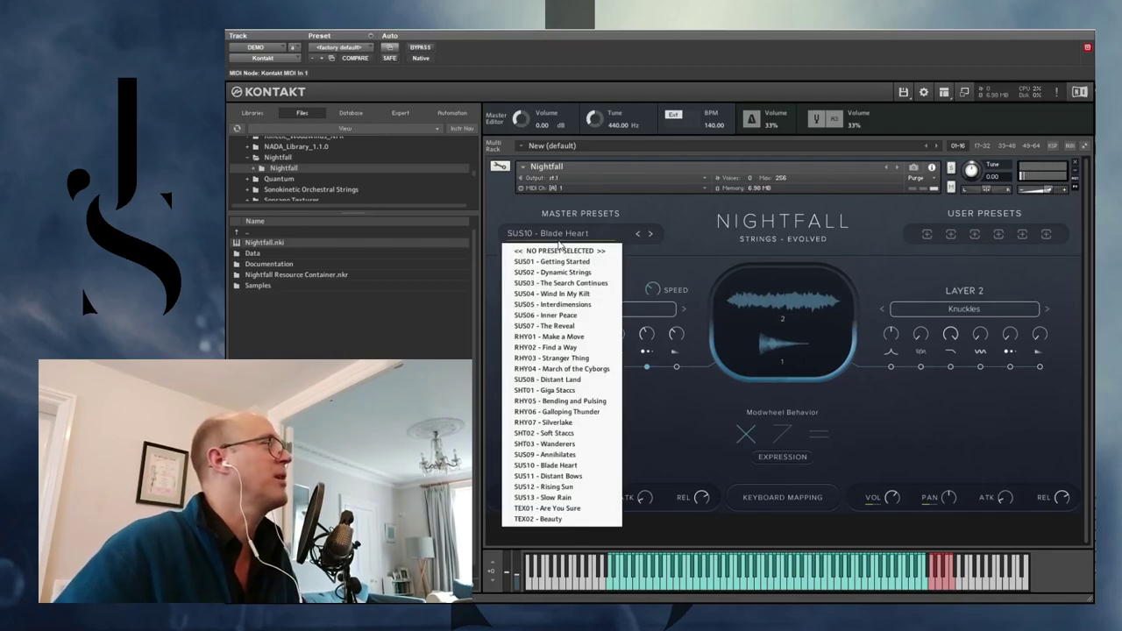
{"action": "left_click", "coordinate": [578, 509]}
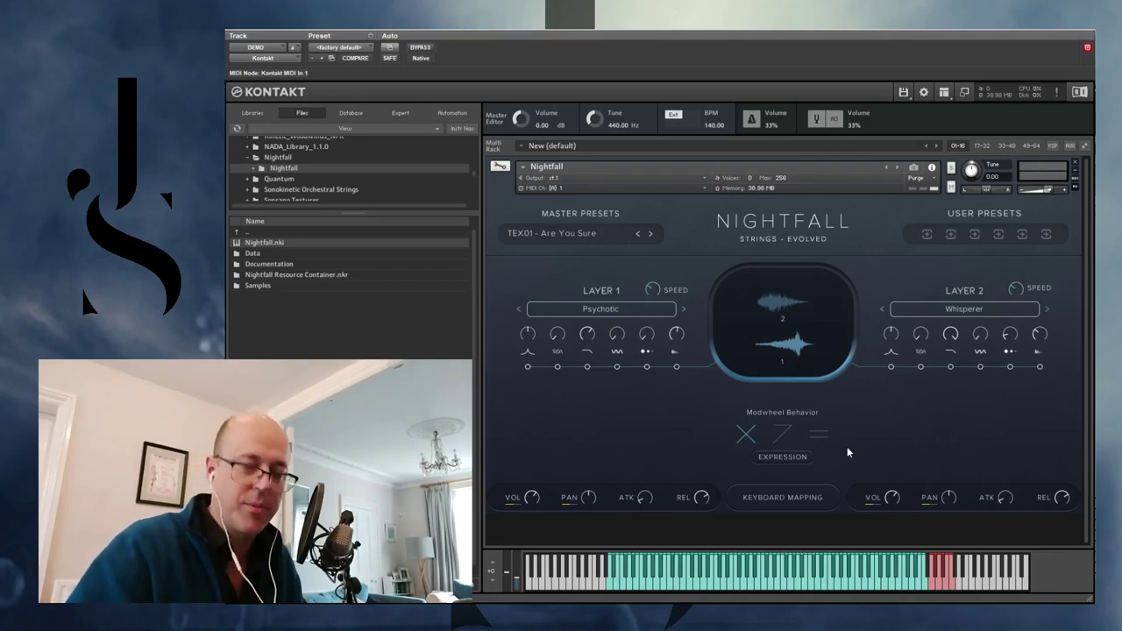
{"action": "left_click", "coordinate": [794, 495]}
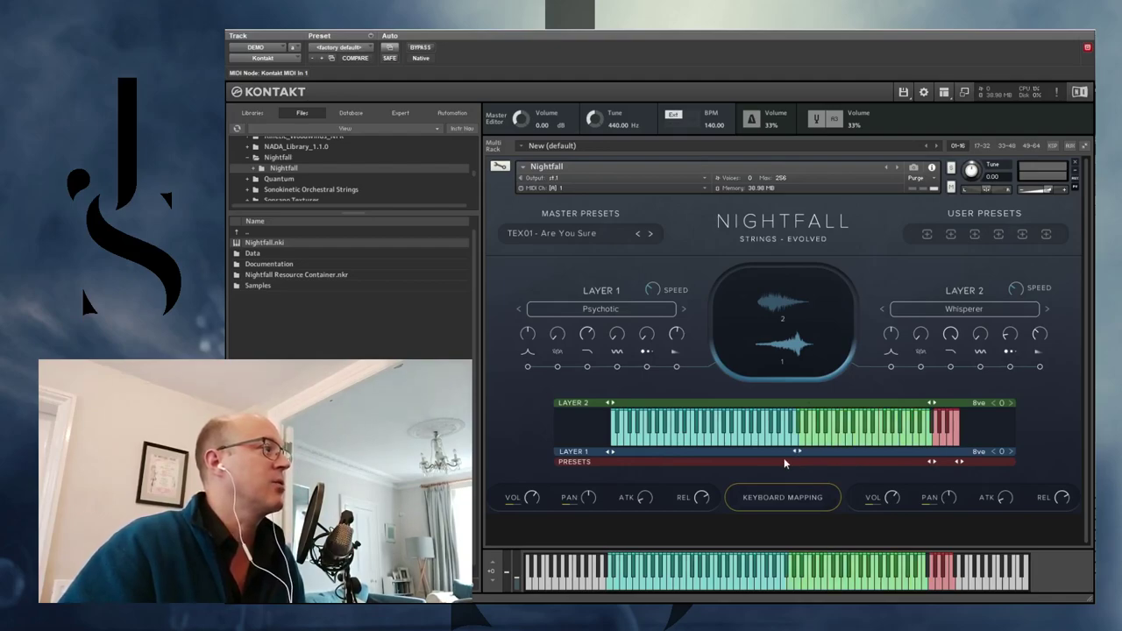
{"action": "left_click_drag", "start_coordinate": [615, 405], "coordinate": [670, 404]}
{"action": "left_click", "coordinate": [828, 494]}
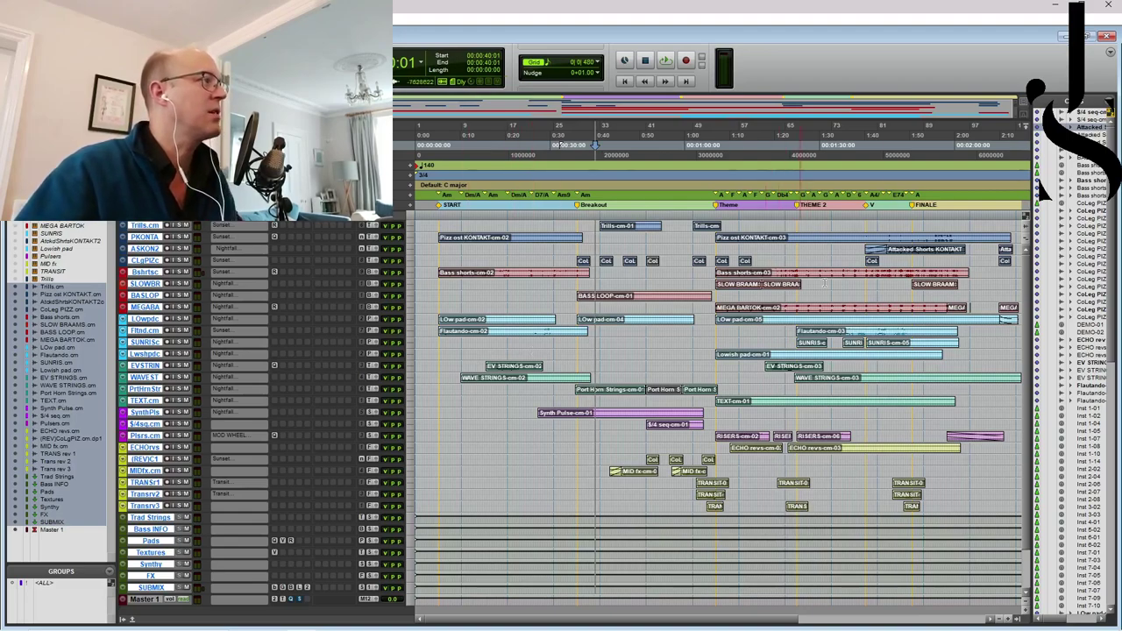
Switch to the Pro Tools session and highlight in turn the traditional strings, bass, pad and texture, synth, and FX clips.
{"action": "left_click_drag", "start_coordinate": [438, 226], "coordinate": [1008, 263]}
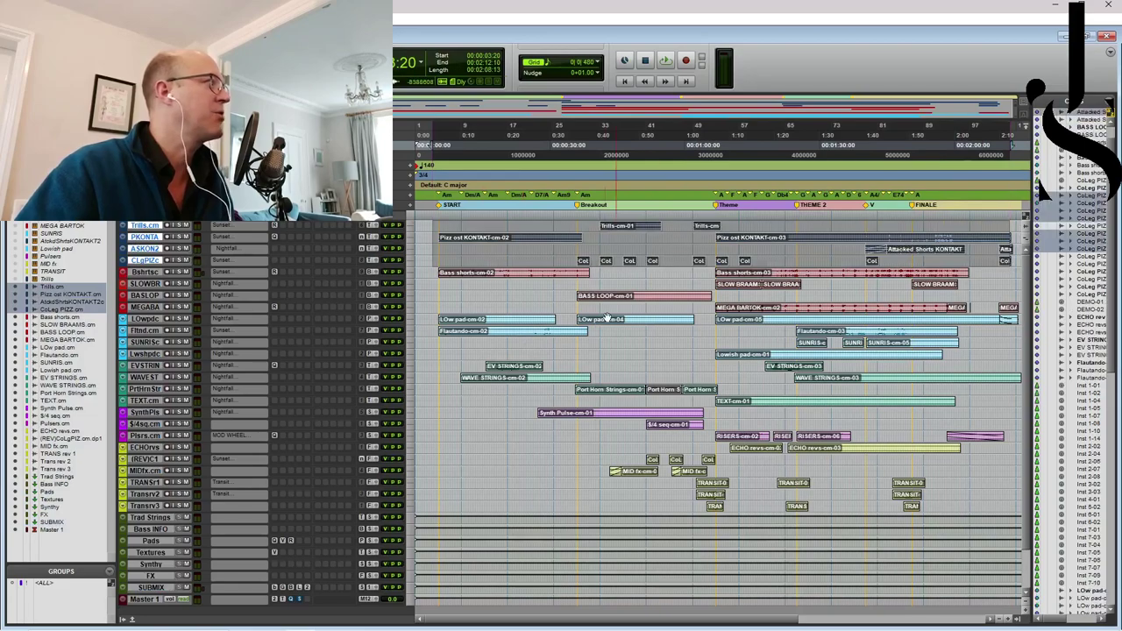
{"action": "left_click_drag", "start_coordinate": [434, 272], "coordinate": [1013, 317]}
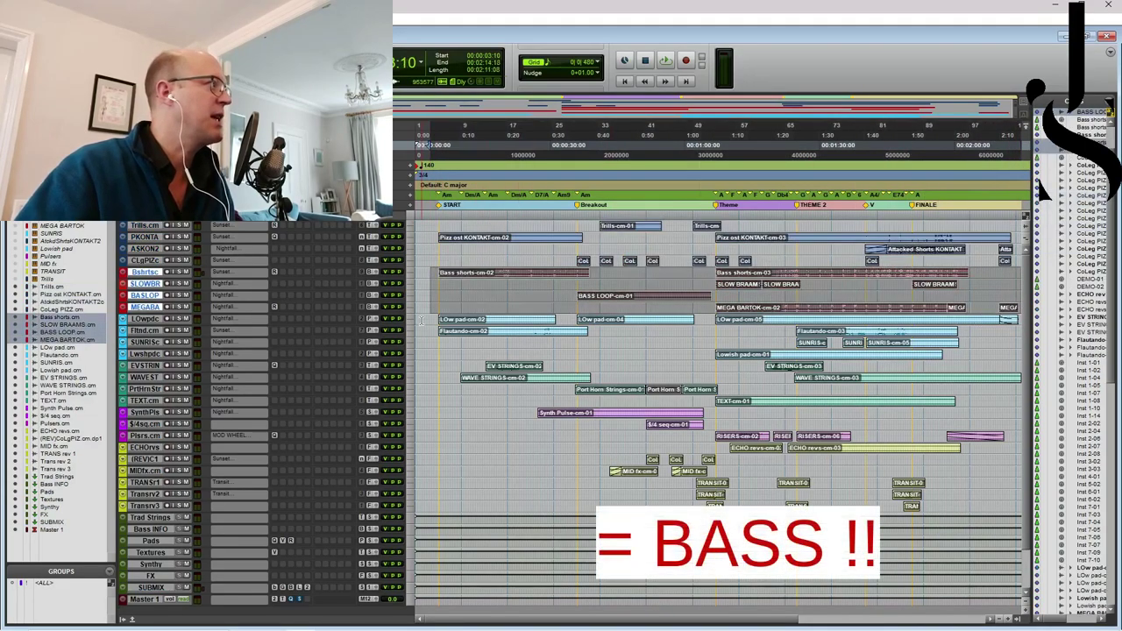
{"action": "left_click_drag", "start_coordinate": [428, 319], "coordinate": [1017, 400]}
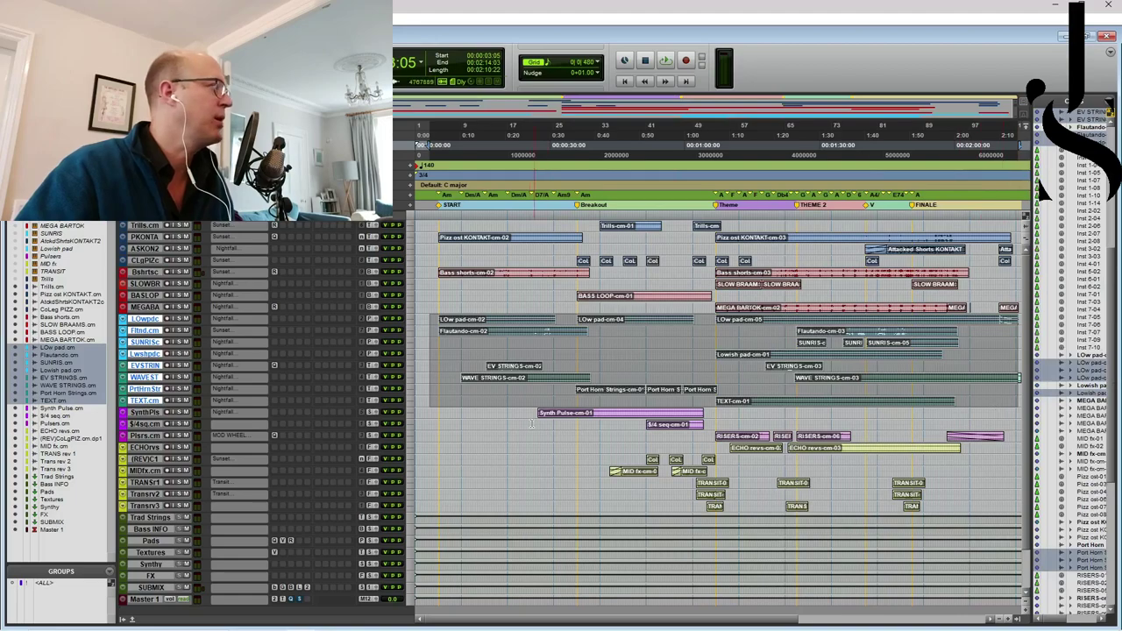
{"action": "left_click_drag", "start_coordinate": [522, 421], "coordinate": [1007, 445]}
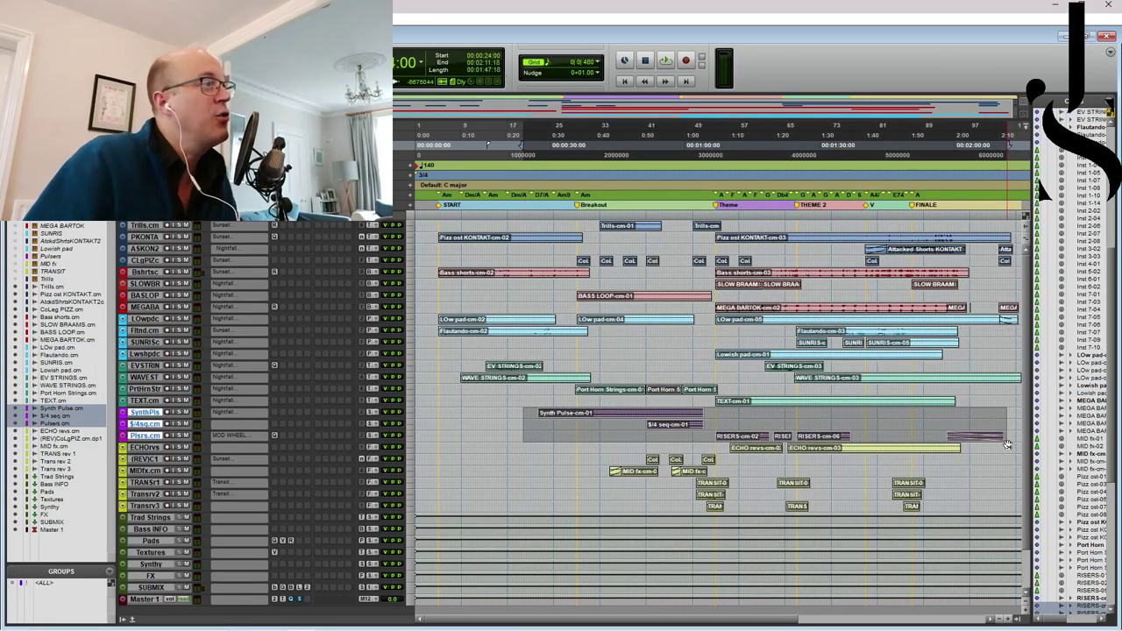
{"action": "left_click_drag", "start_coordinate": [591, 444], "coordinate": [988, 506]}
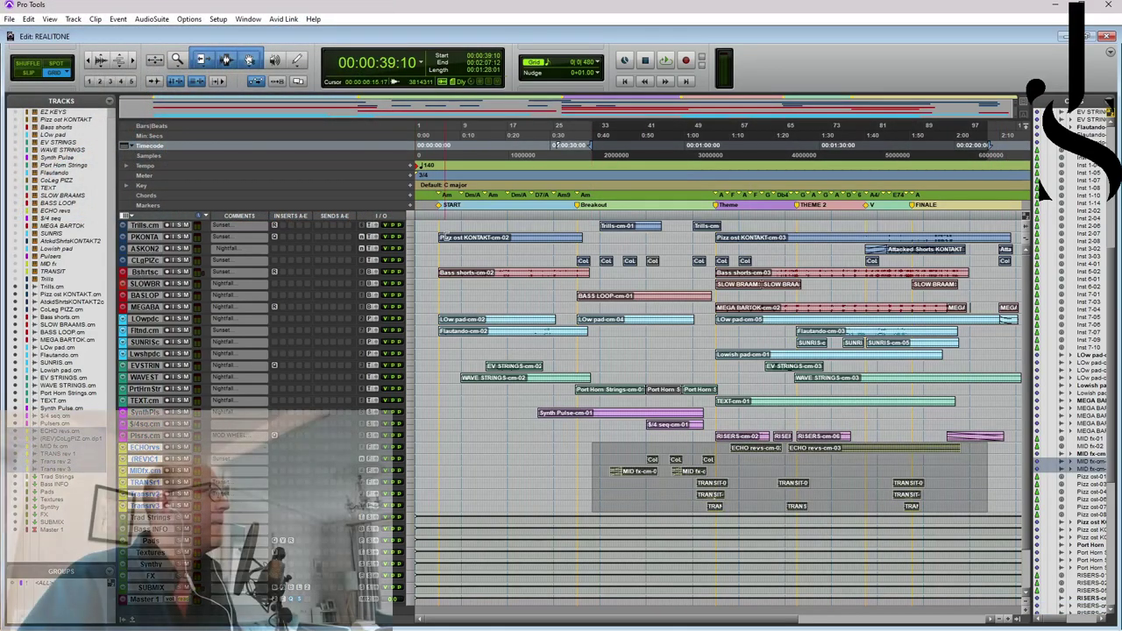
Point out the cue's START section and select the Breakout section up to the Theme marker.
{"action": "left_click", "coordinate": [438, 215]}
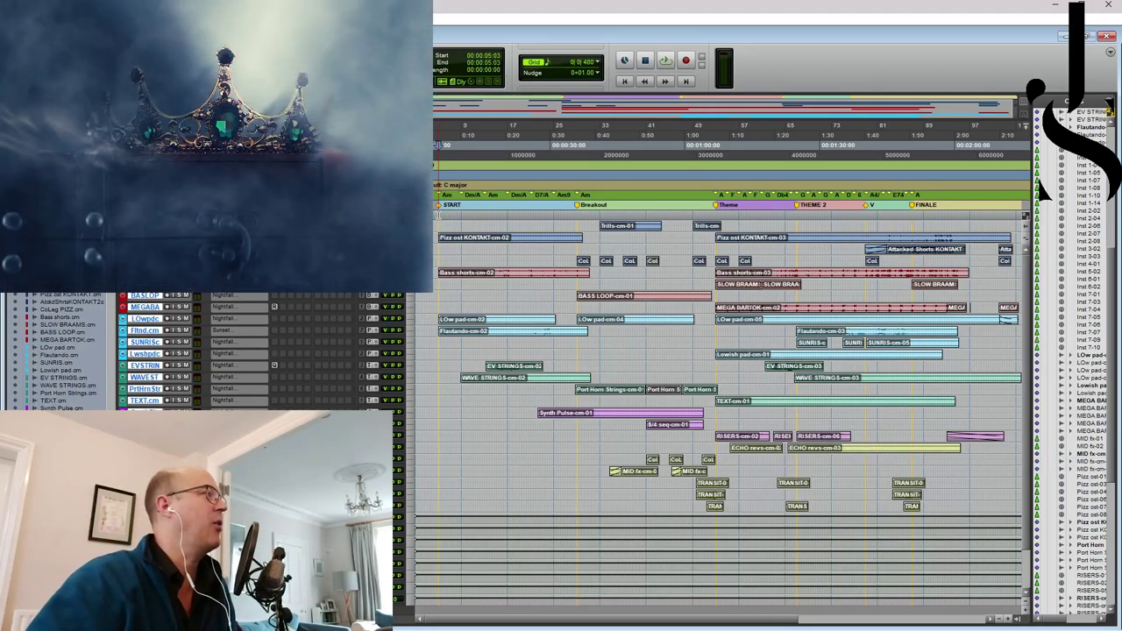
{"action": "left_click", "coordinate": [436, 216]}
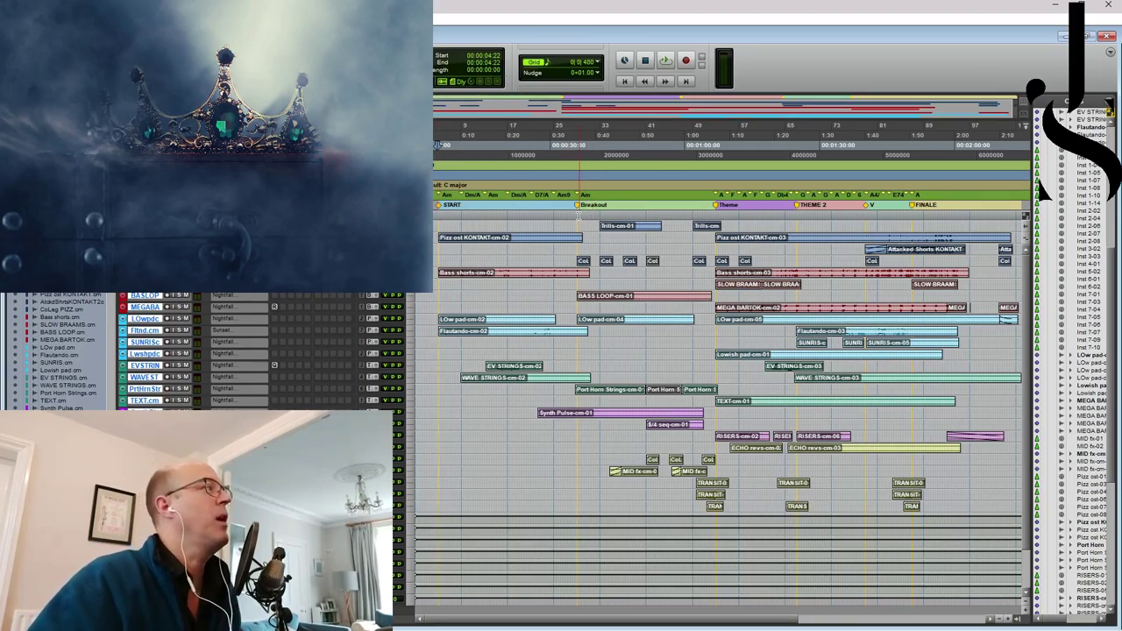
{"action": "left_click_drag", "start_coordinate": [578, 216], "coordinate": [716, 215]}
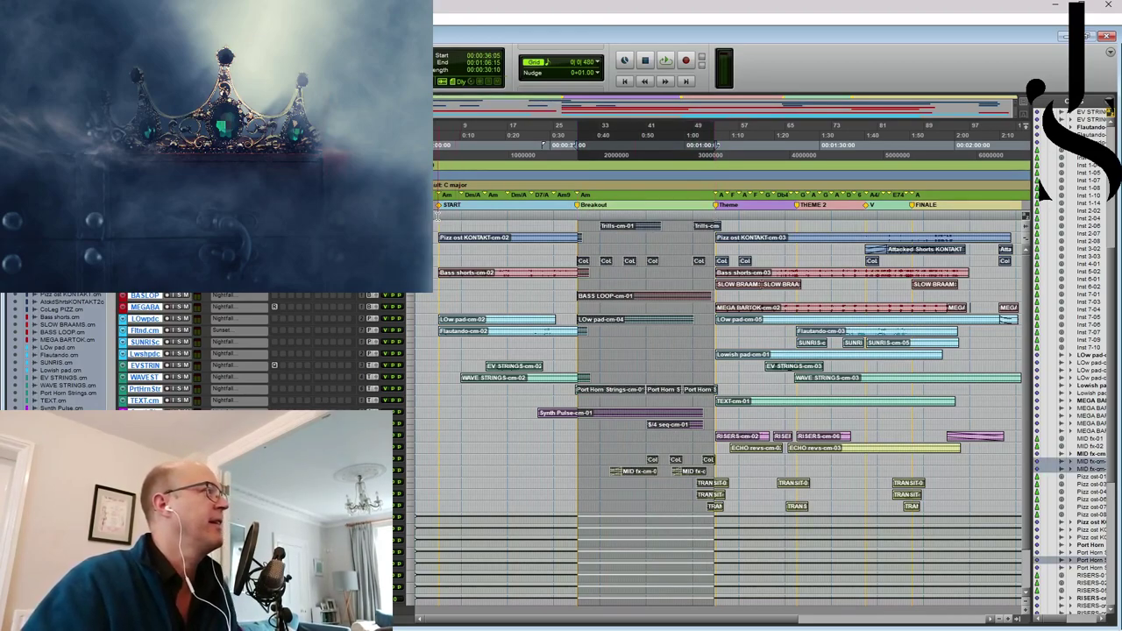
Play the whole cue from the START marker and stop playback at its end.
{"action": "left_click", "coordinate": [437, 216]}
{"action": "key", "text": "space"}
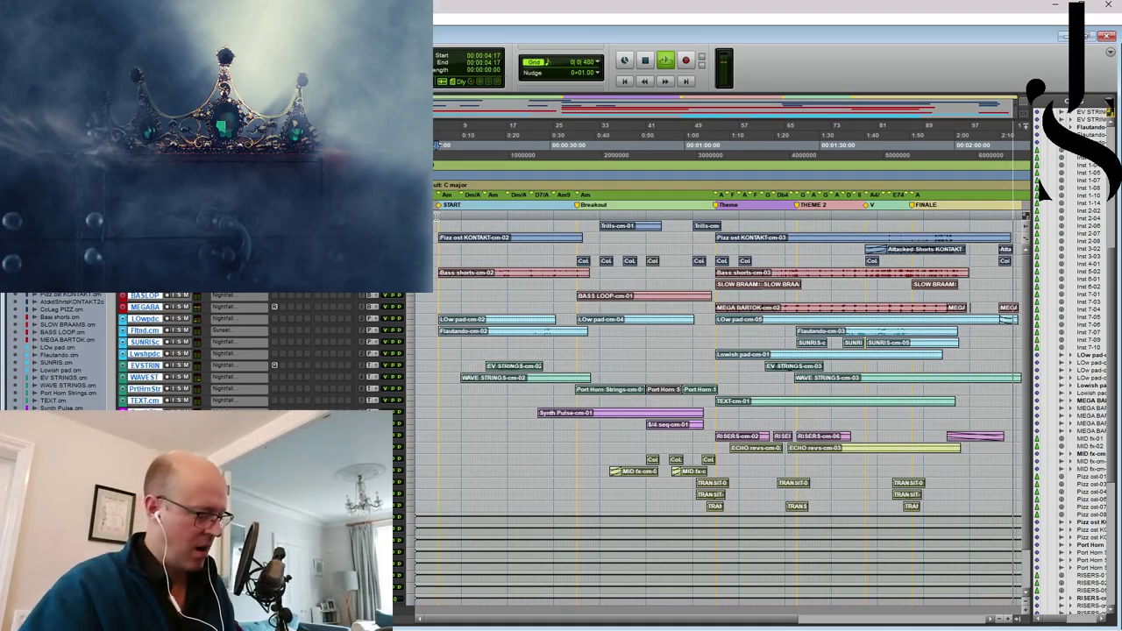
{"action": "key", "text": "space"}
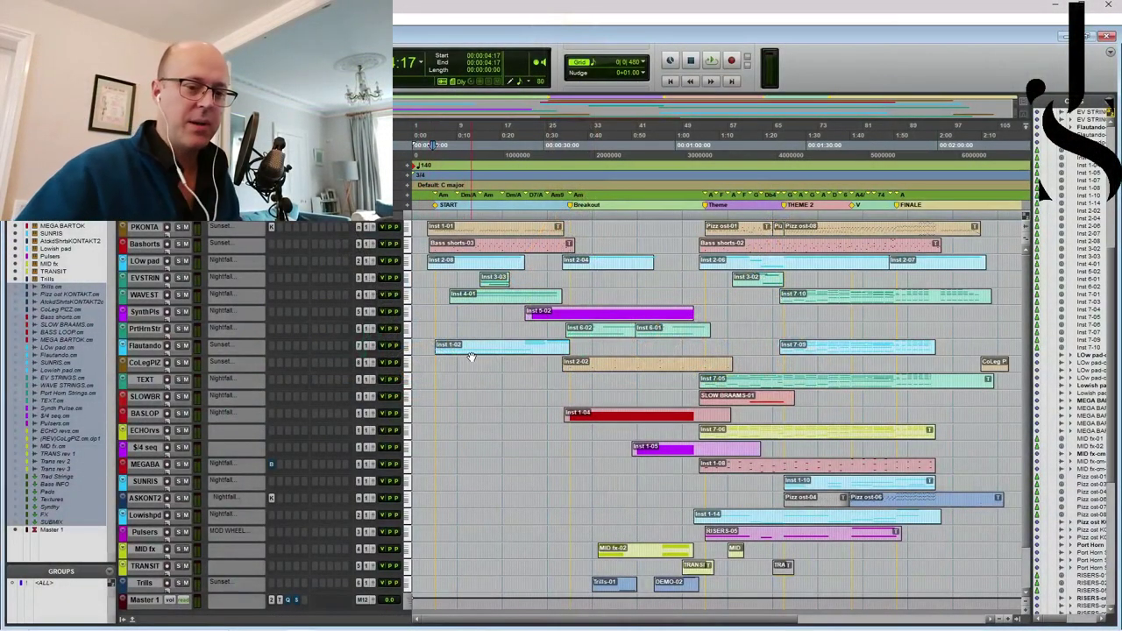
Select the Pizz ost KONTAKT, Bass shorts, LOw pad, EV STRINGS and WAVE STRINGS instrument tracks in turn to audition their sounds.
{"action": "left_click", "coordinate": [153, 228]}
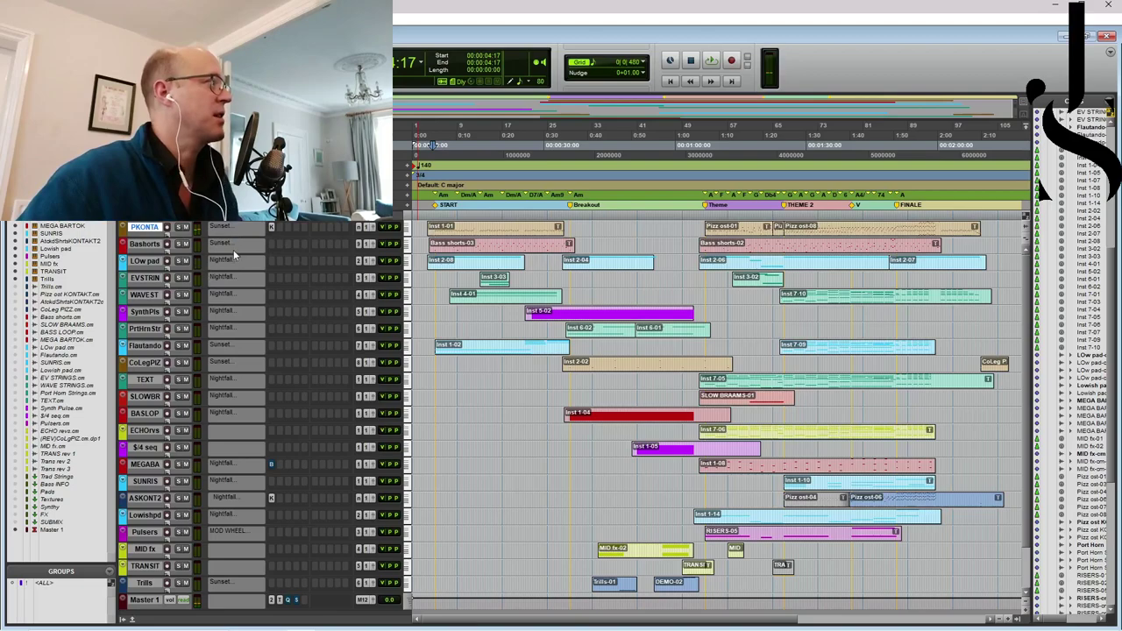
{"action": "left_click", "coordinate": [149, 246]}
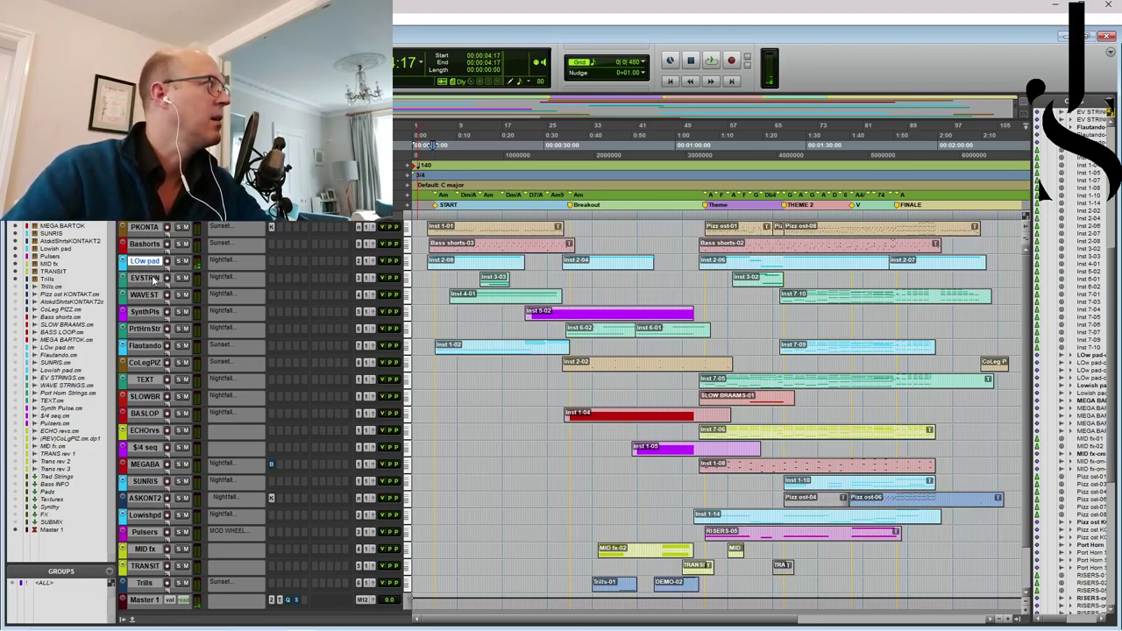
{"action": "left_click", "coordinate": [150, 281]}
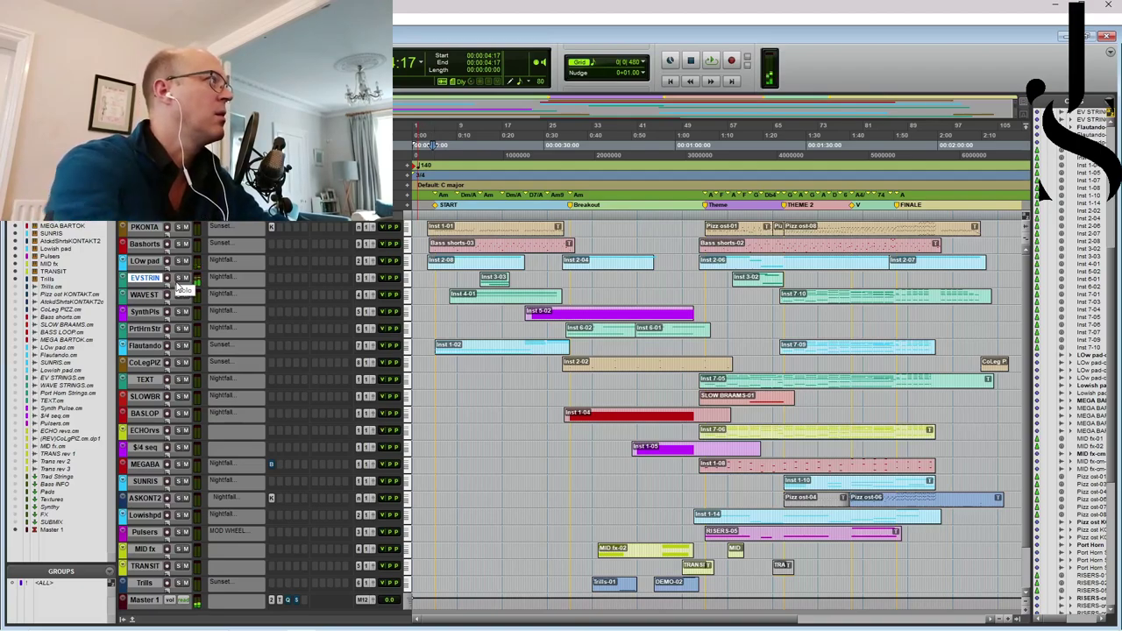
{"action": "left_click", "coordinate": [149, 295]}
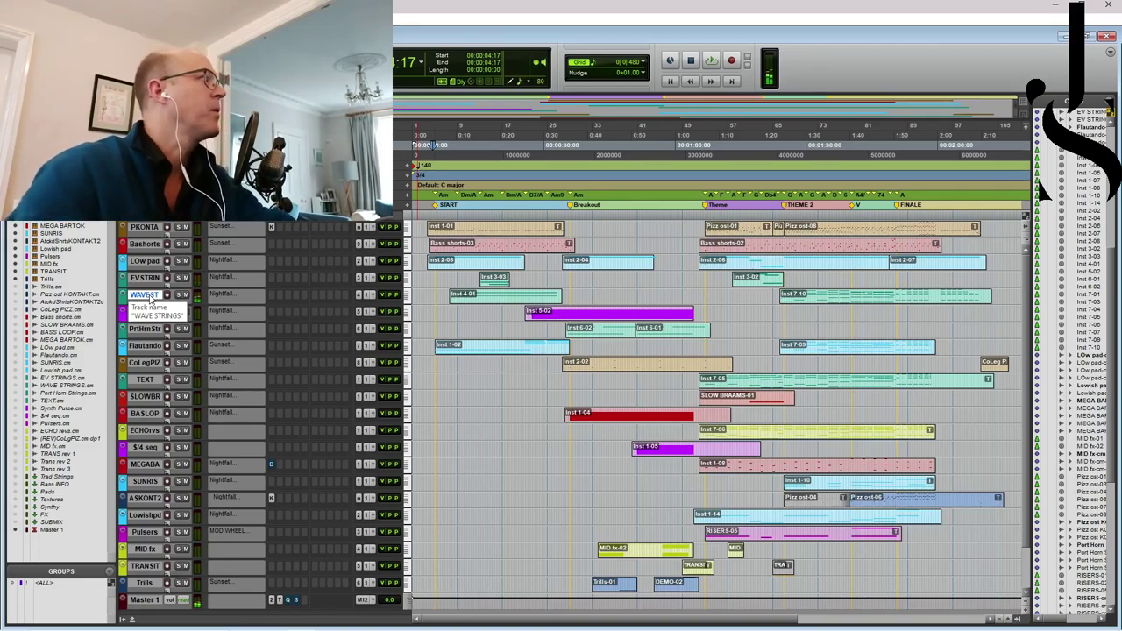
Open the Kontakt instance on the Pizz ost KONTAKT track, expand the Nightfall instrument on MIDI channel 5 and close the window.
{"action": "left_click", "coordinate": [270, 226]}
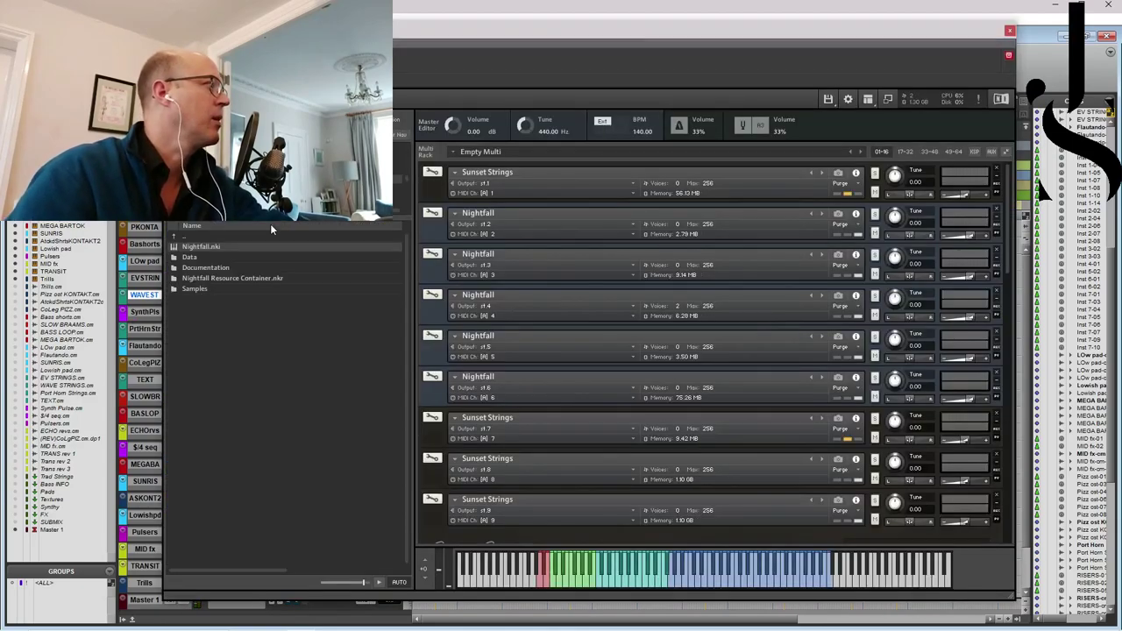
{"action": "left_click", "coordinate": [478, 354]}
{"action": "left_click", "coordinate": [431, 318]}
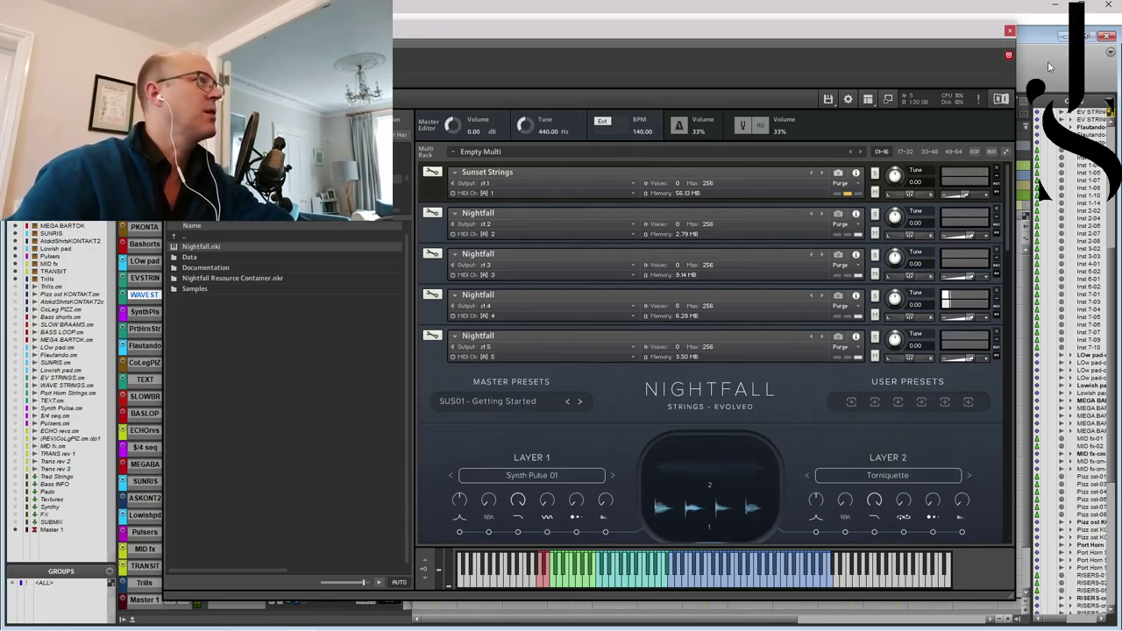
{"action": "left_click", "coordinate": [1010, 31]}
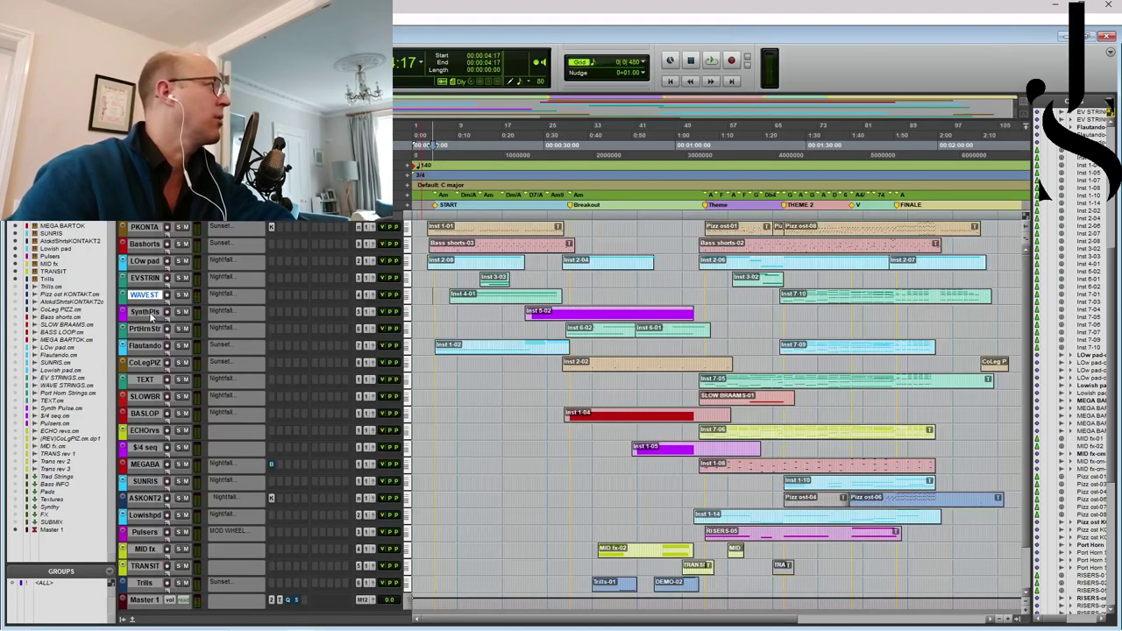
Select the Synth Pulse, Port Horn Strings, Flautando, CoLeg PIZZ and TEXT tracks in turn to audition their sounds.
{"action": "left_click", "coordinate": [155, 316]}
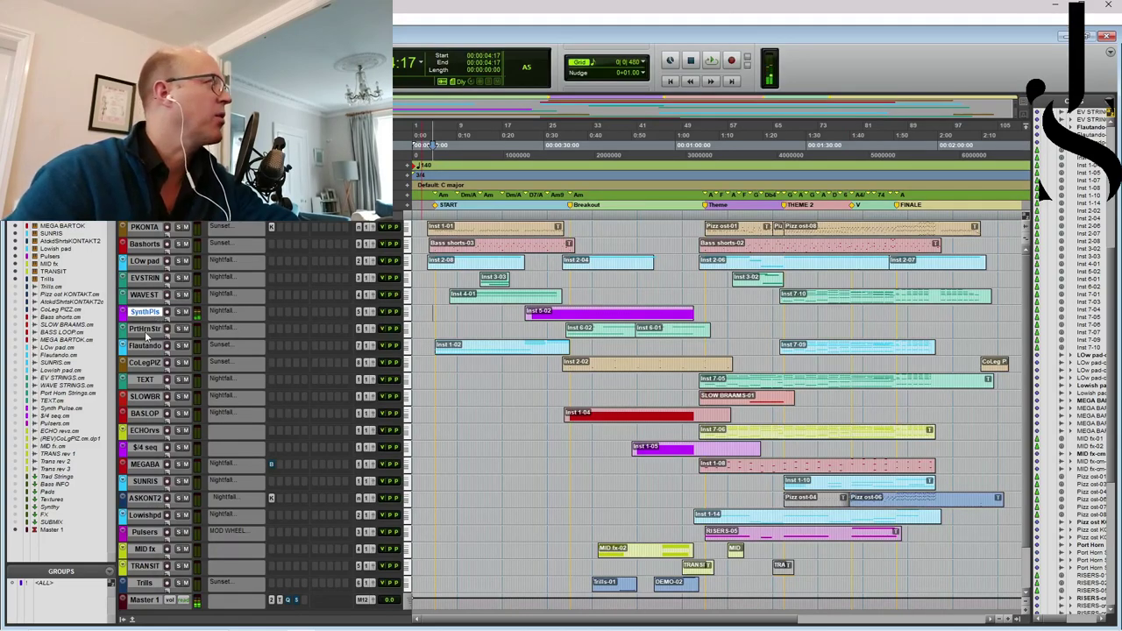
{"action": "left_click", "coordinate": [147, 332]}
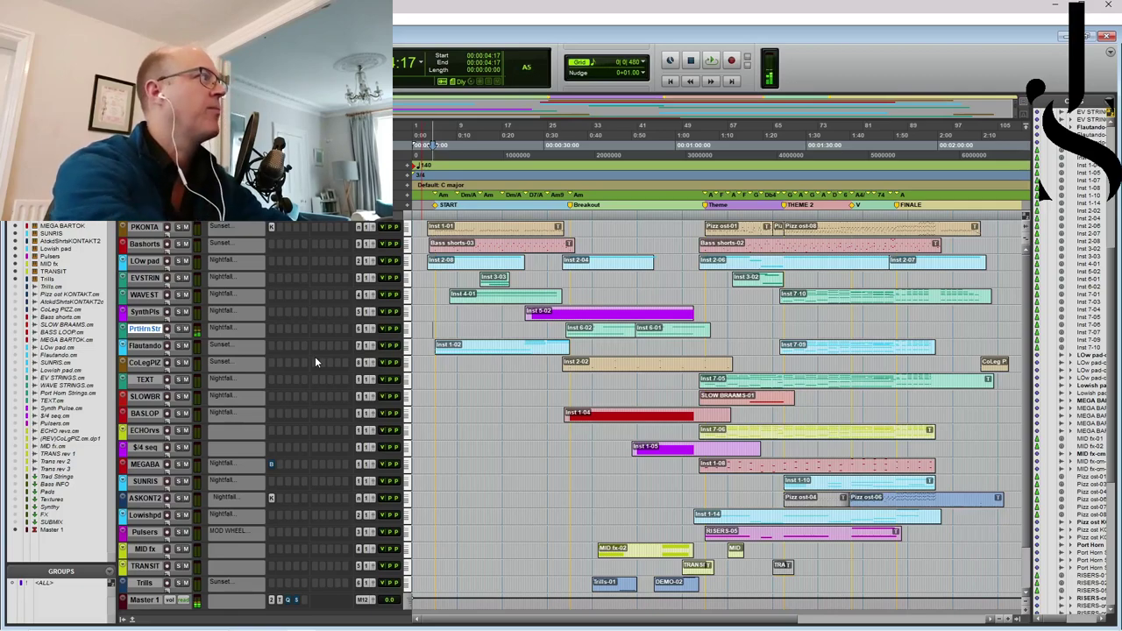
{"action": "left_click", "coordinate": [149, 347]}
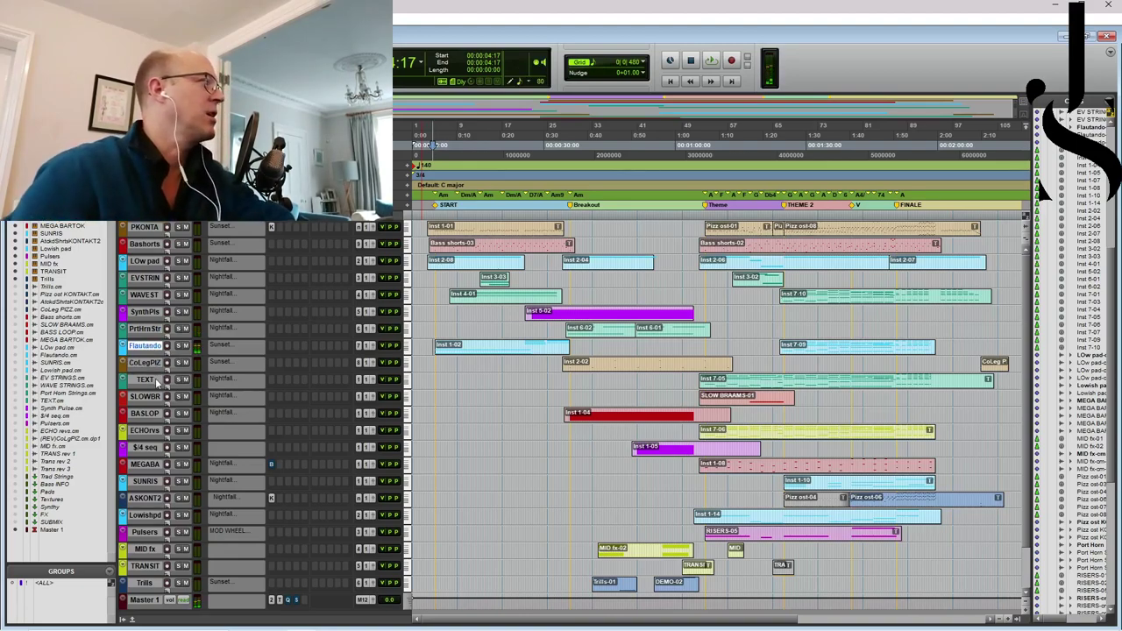
{"action": "left_click", "coordinate": [149, 362]}
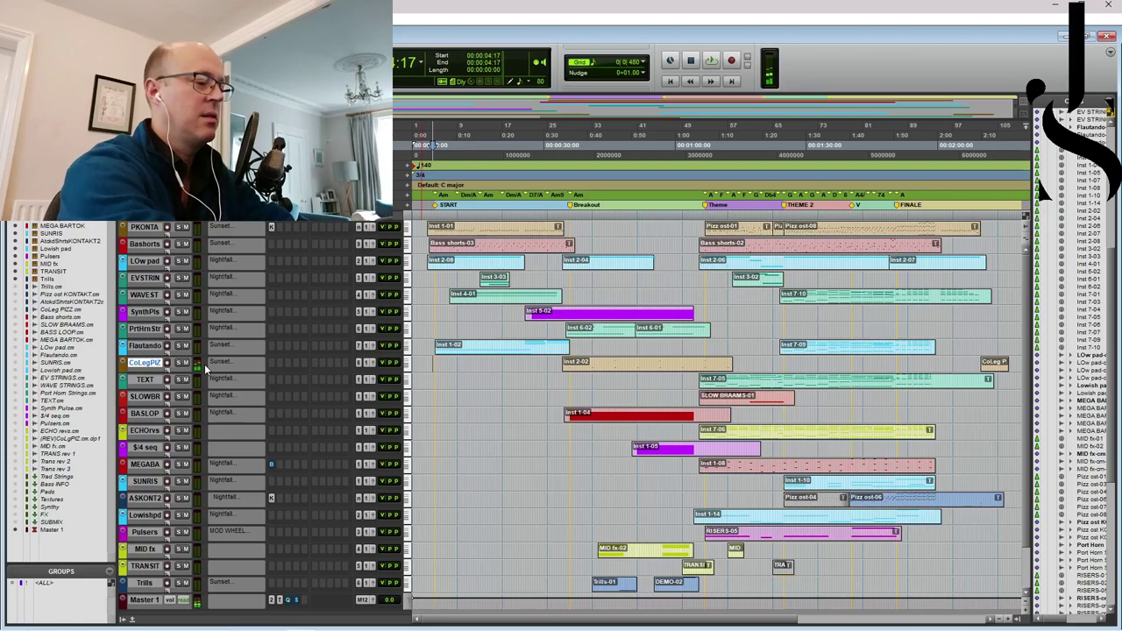
{"action": "left_click", "coordinate": [140, 380]}
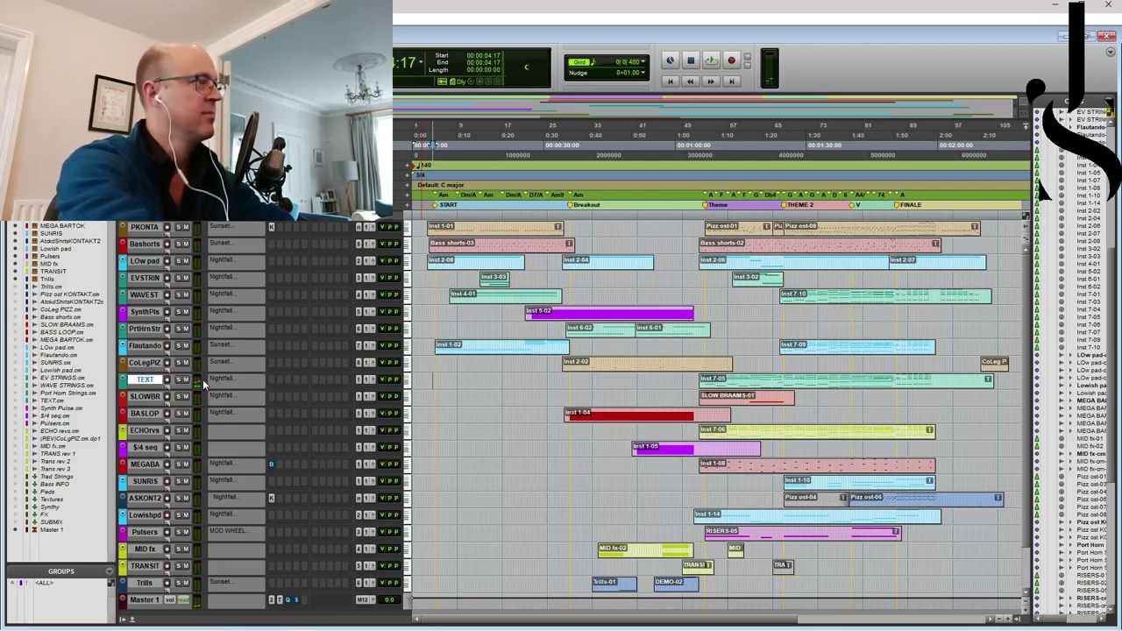
Select the SLOW BRAAMS, BASS LOOP, ECHO revs, $/4 seq, MEGA BARTOK and SUNRIS tracks in turn to audition their sounds.
{"action": "left_click", "coordinate": [170, 396]}
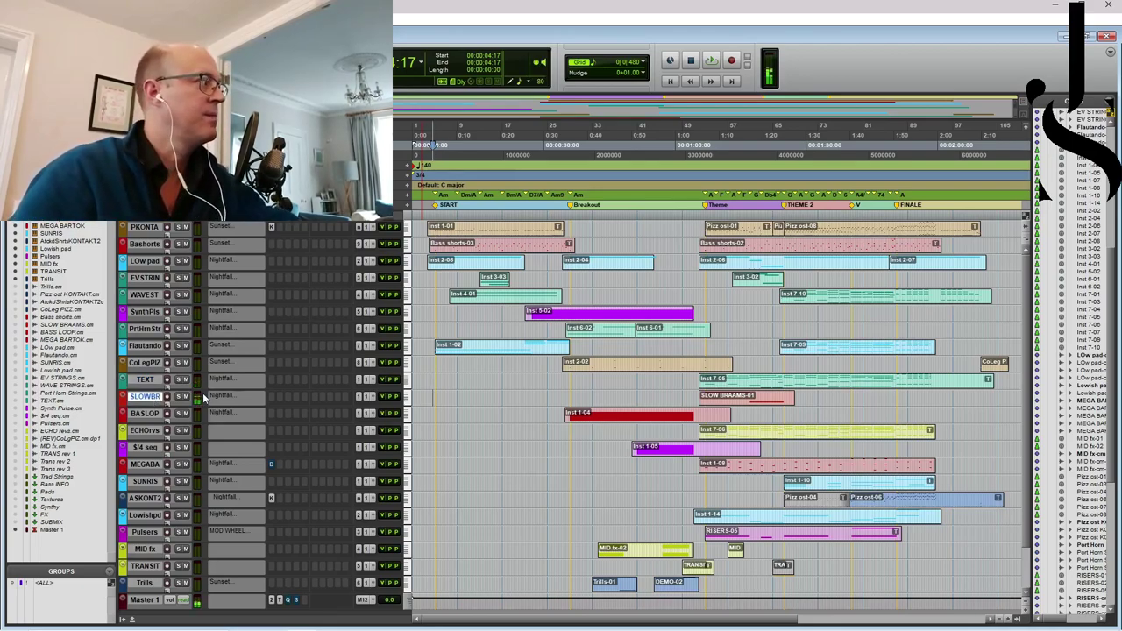
{"action": "left_click", "coordinate": [145, 414]}
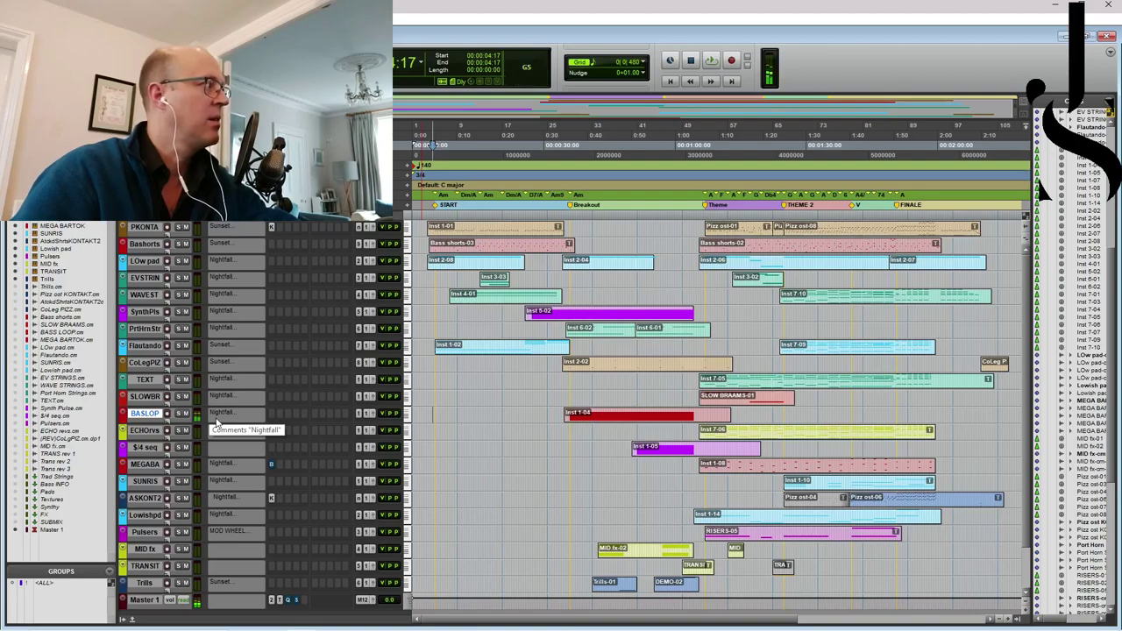
{"action": "left_click", "coordinate": [149, 430]}
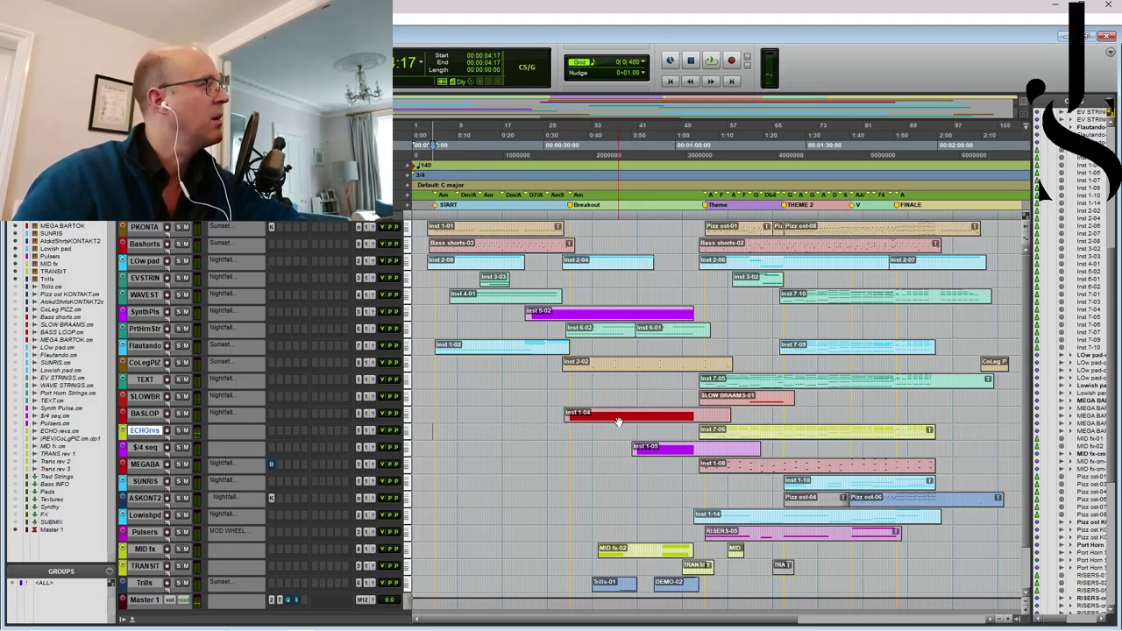
{"action": "left_click", "coordinate": [149, 448]}
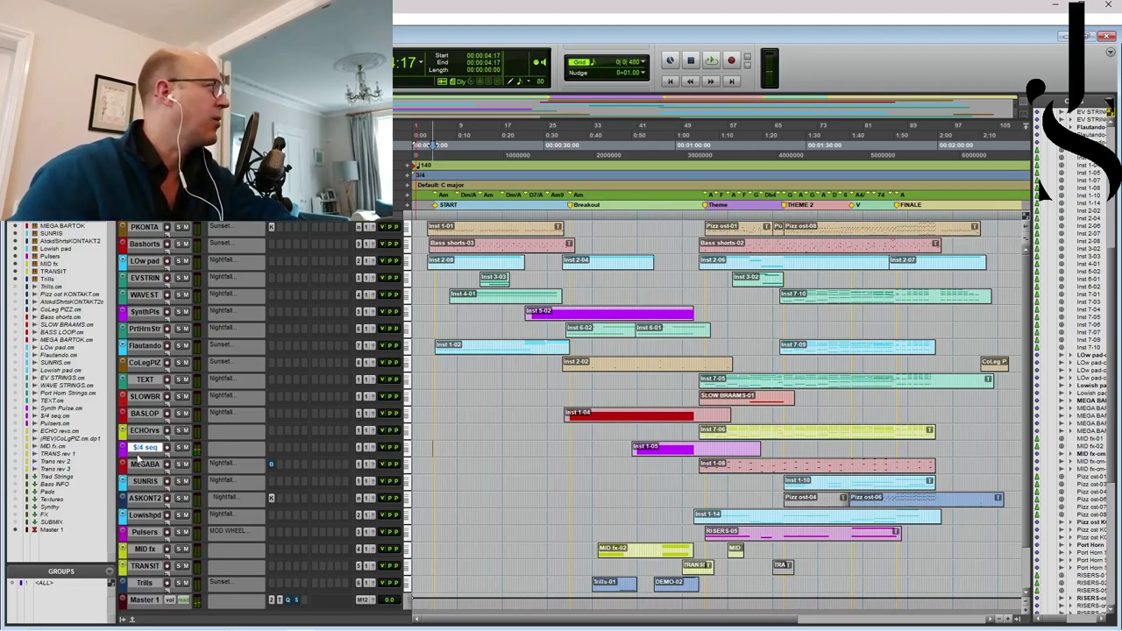
{"action": "left_click", "coordinate": [144, 465]}
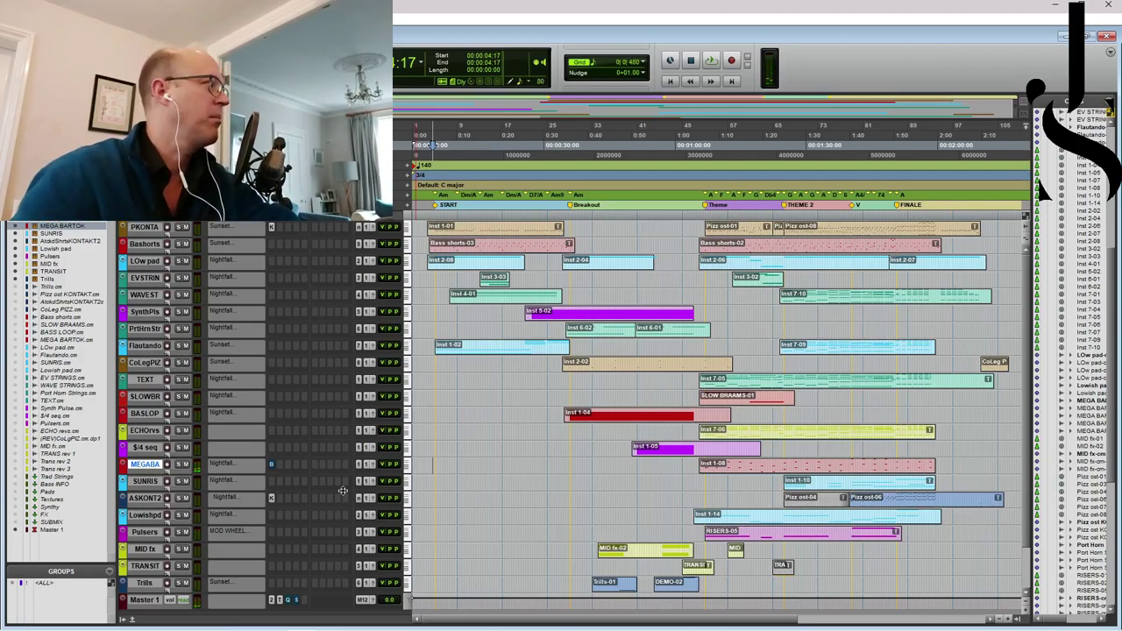
{"action": "left_click", "coordinate": [154, 480]}
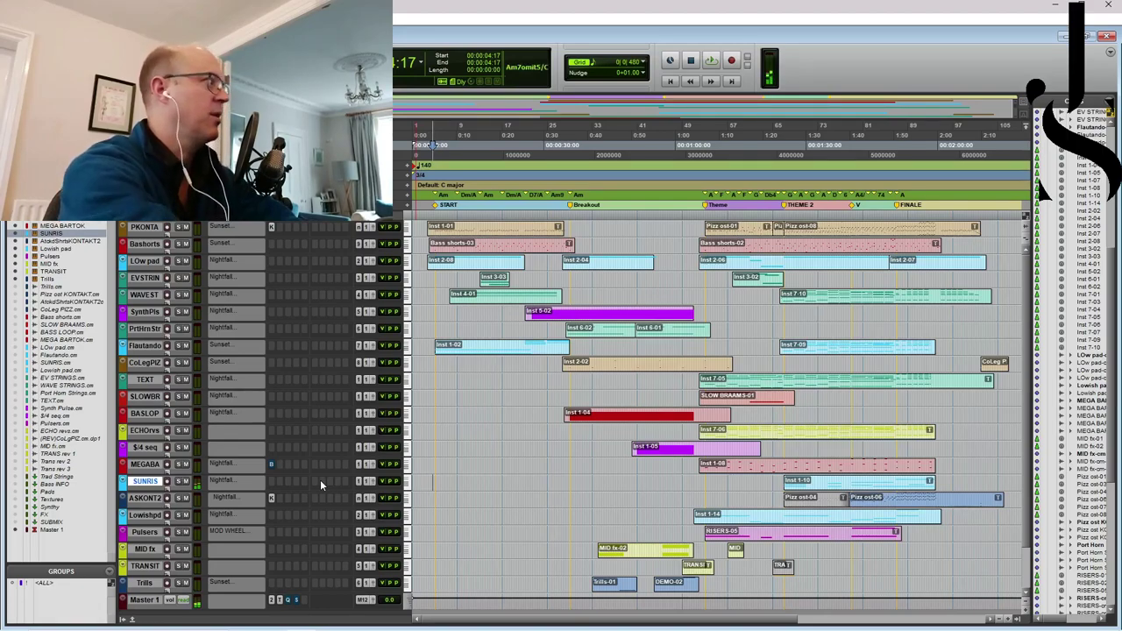
Select the AtokdShrtsKONTAKT2, Lowish pad, Pulsers, MID fx, TRANSIT and Trills tracks in turn to audition their sounds.
{"action": "left_click", "coordinate": [147, 498]}
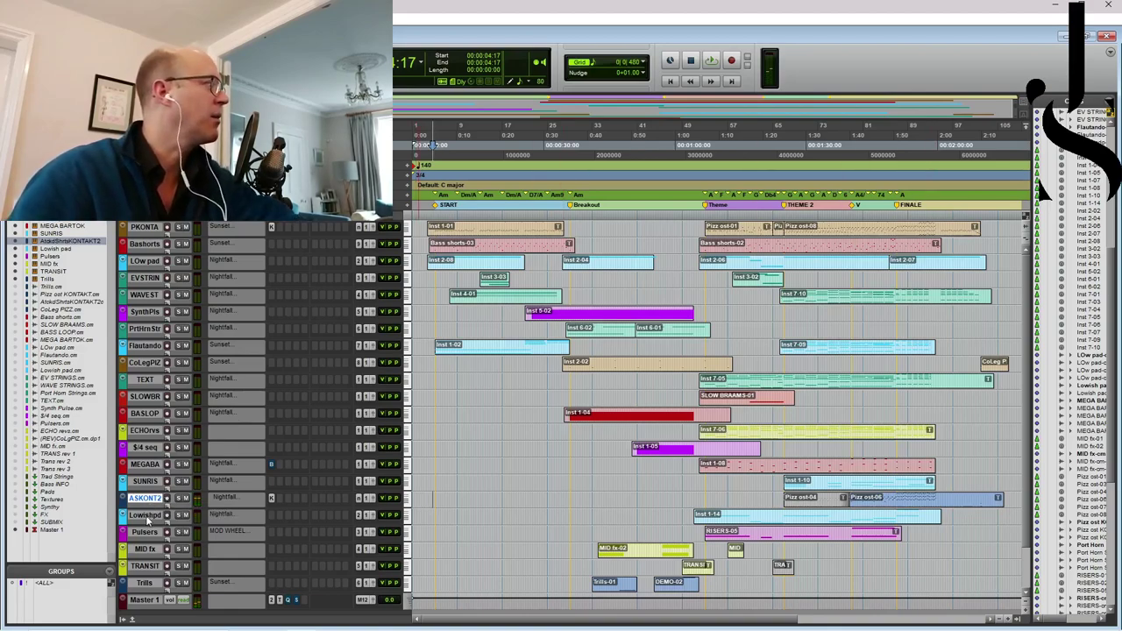
{"action": "left_click", "coordinate": [147, 519]}
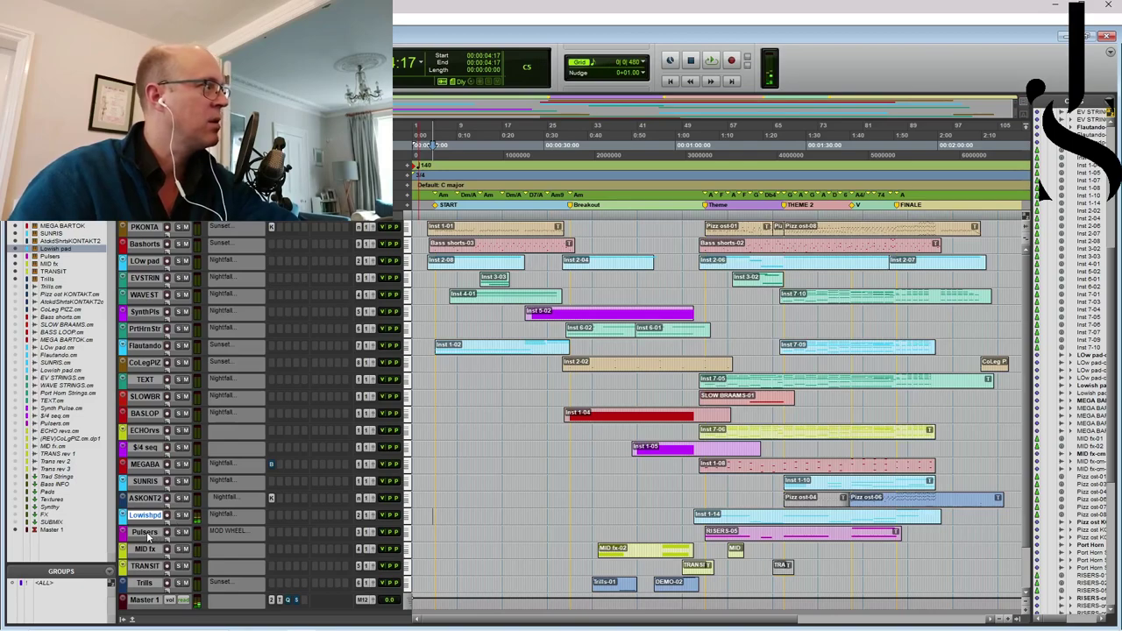
{"action": "left_click", "coordinate": [146, 533]}
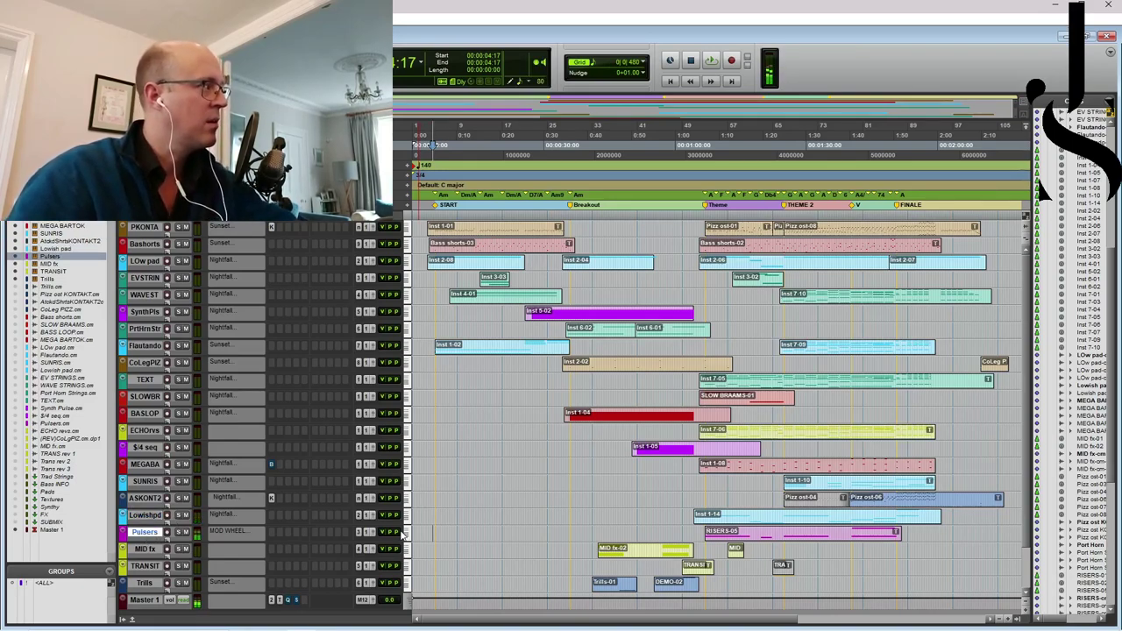
{"action": "left_click", "coordinate": [145, 551]}
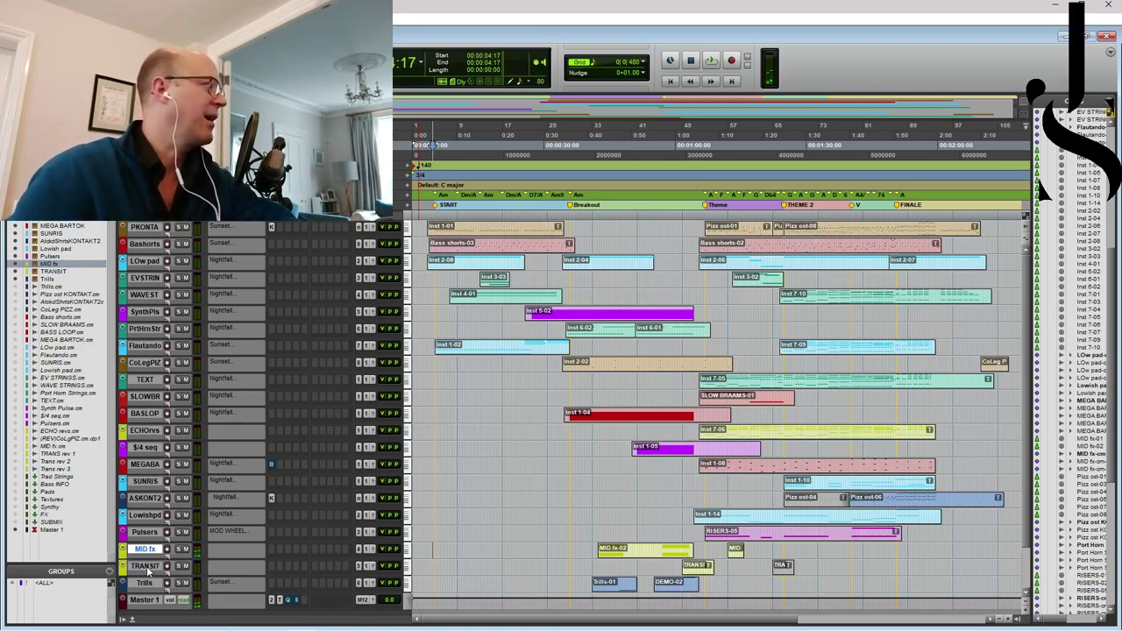
{"action": "left_click", "coordinate": [148, 568]}
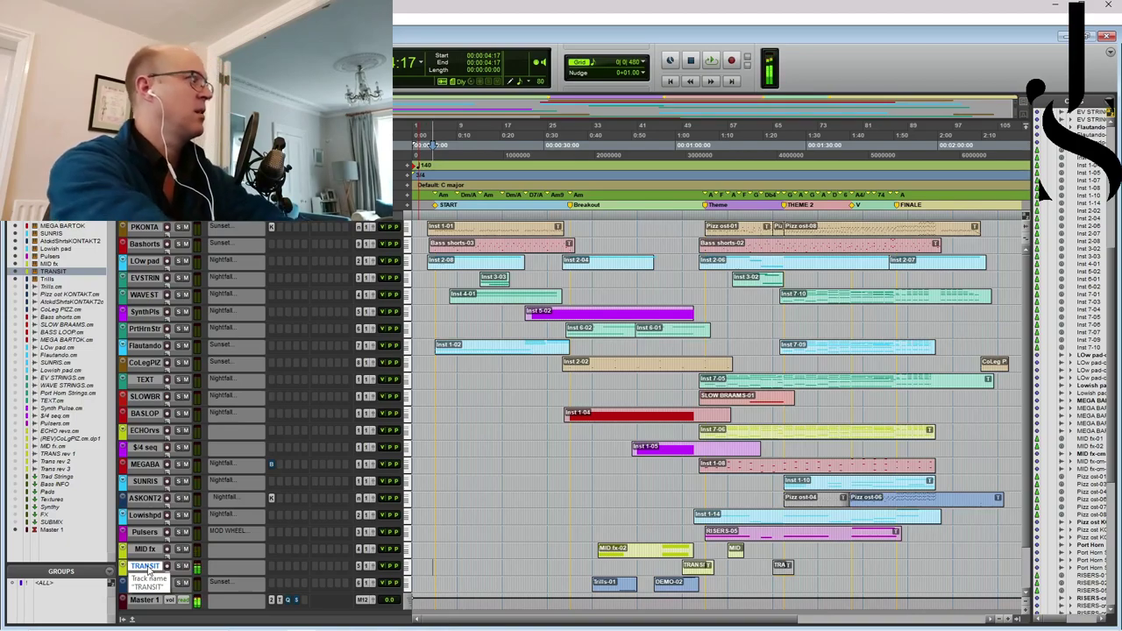
{"action": "left_click", "coordinate": [145, 583]}
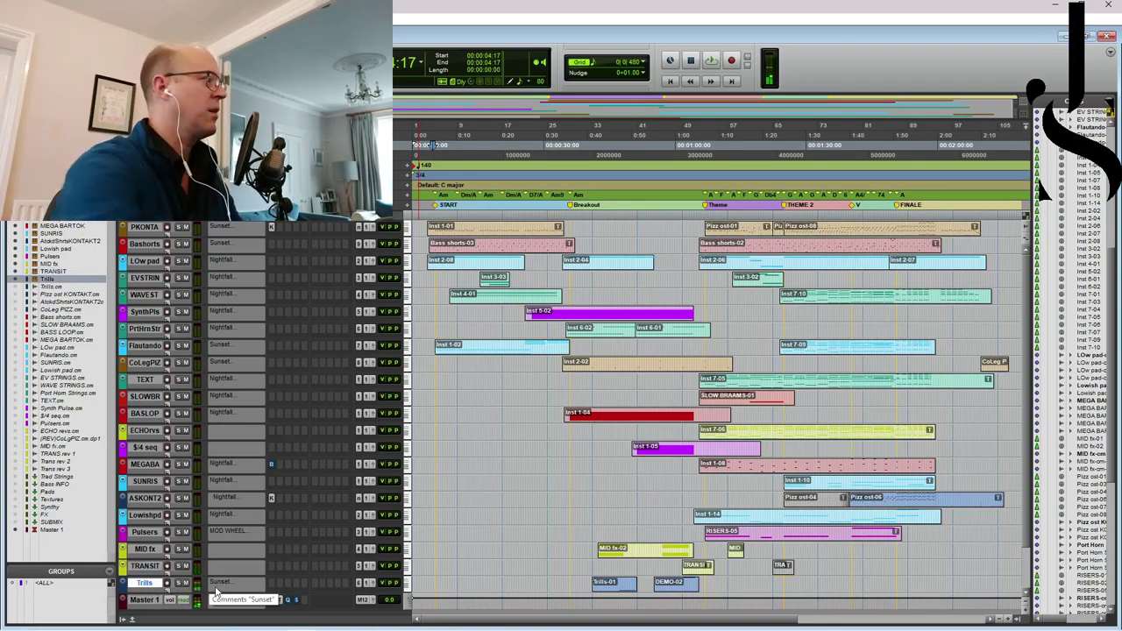
Open the Kontakt instance on the AtokdShrtsKONTAKT2 track, view the Sunset Strings instrument's layer and articulation settings, and close the window.
{"action": "left_click", "coordinate": [271, 497]}
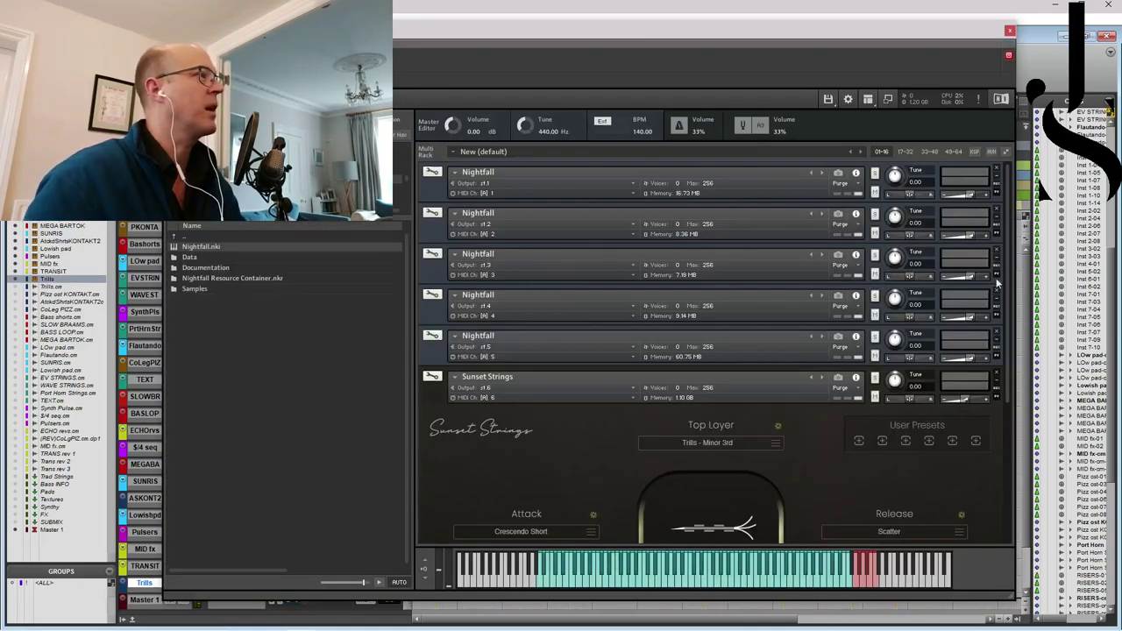
{"action": "left_click_drag", "start_coordinate": [1008, 282], "coordinate": [759, 401]}
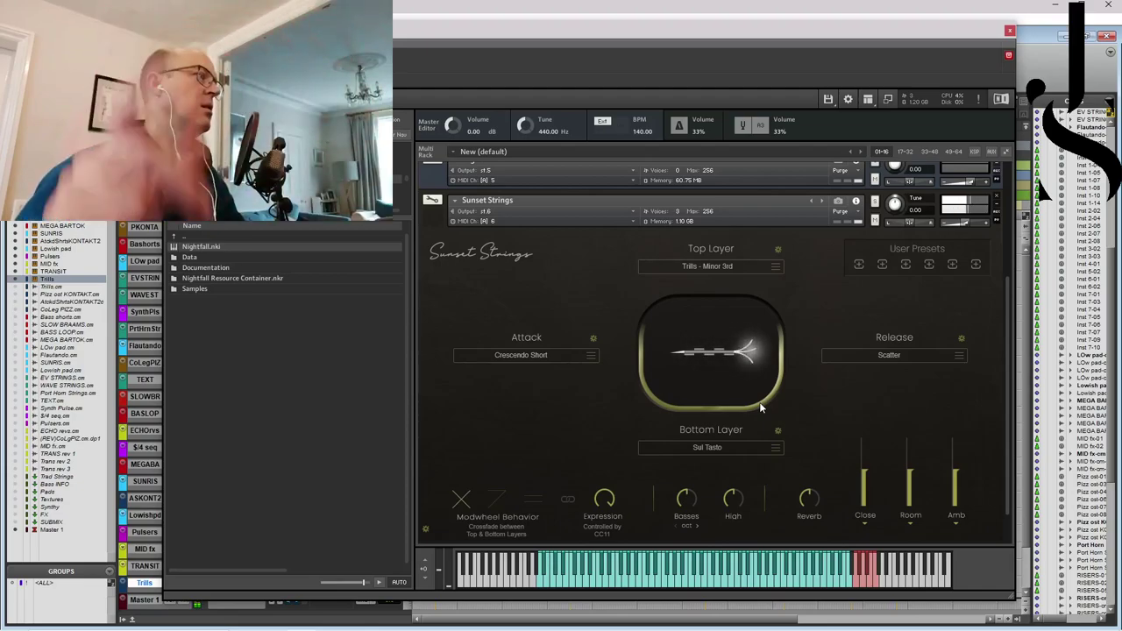
{"action": "left_click", "coordinate": [1009, 30]}
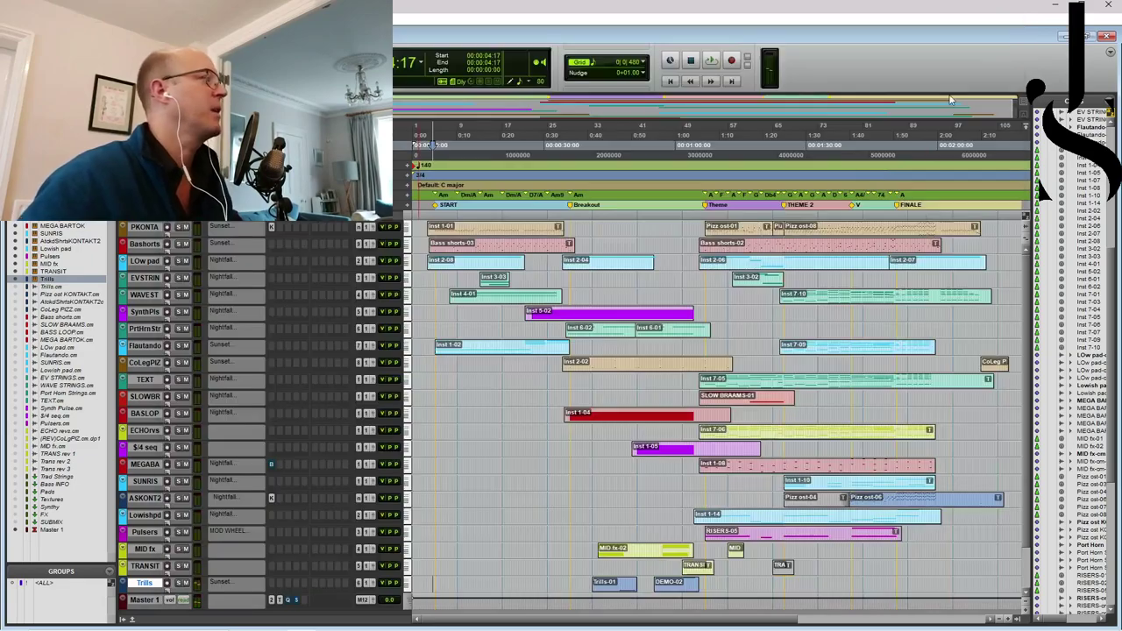
{"action": "scroll", "coordinate": [805, 274], "scroll_direction": "up", "scroll_amount": 3}
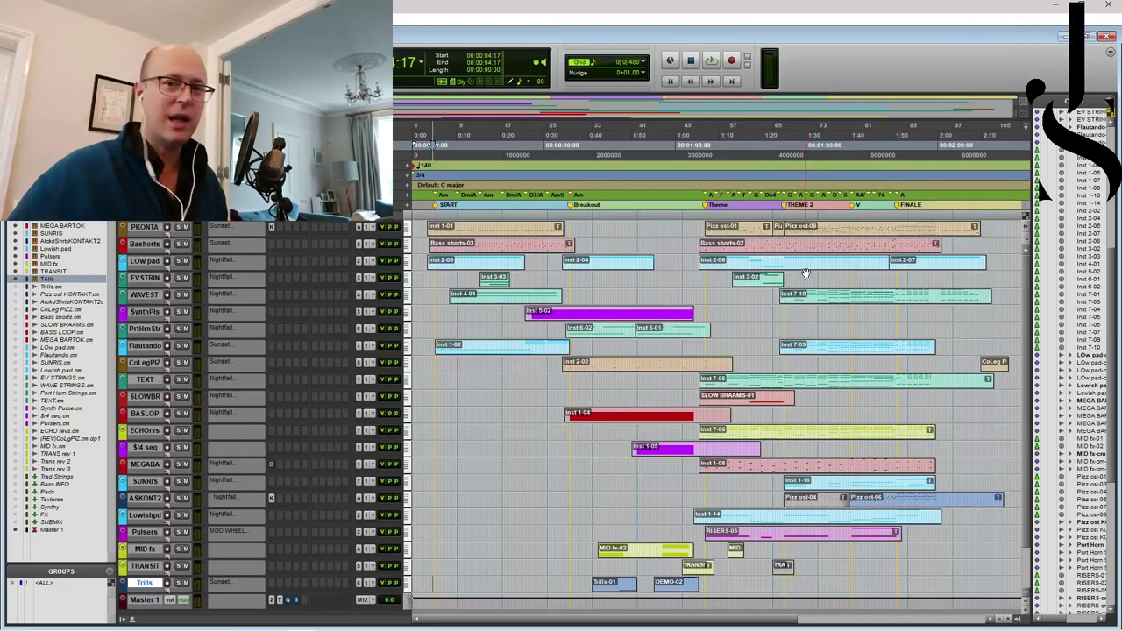